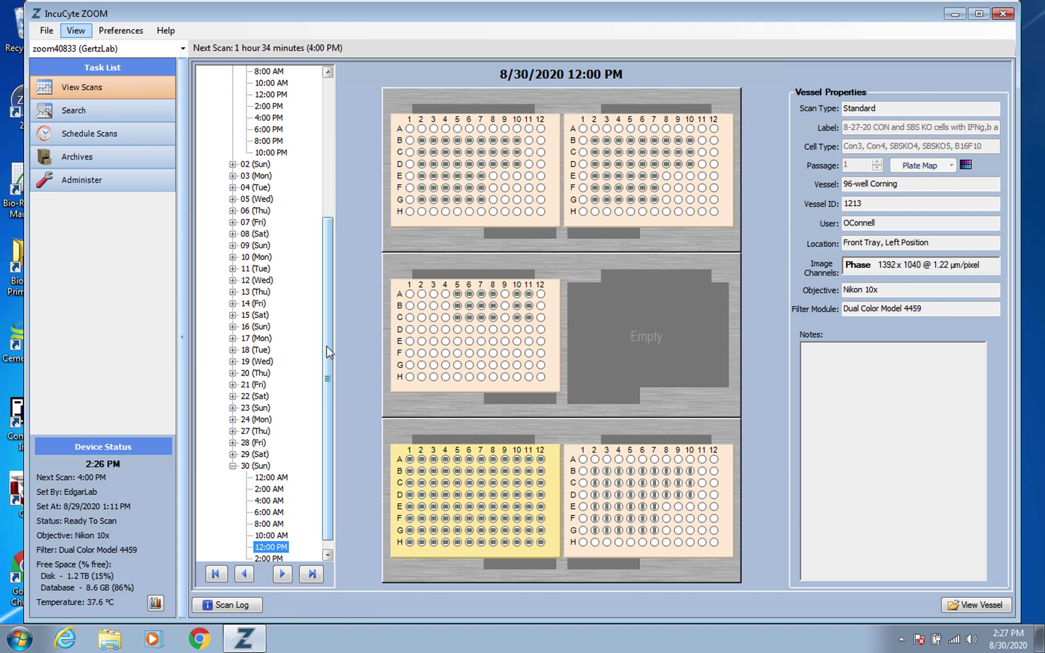
# Look at the images for well D11 of the yellow plate, then close the image viewer
pyautogui.moveTo(327, 346); pyautogui.dragTo(335, 390)
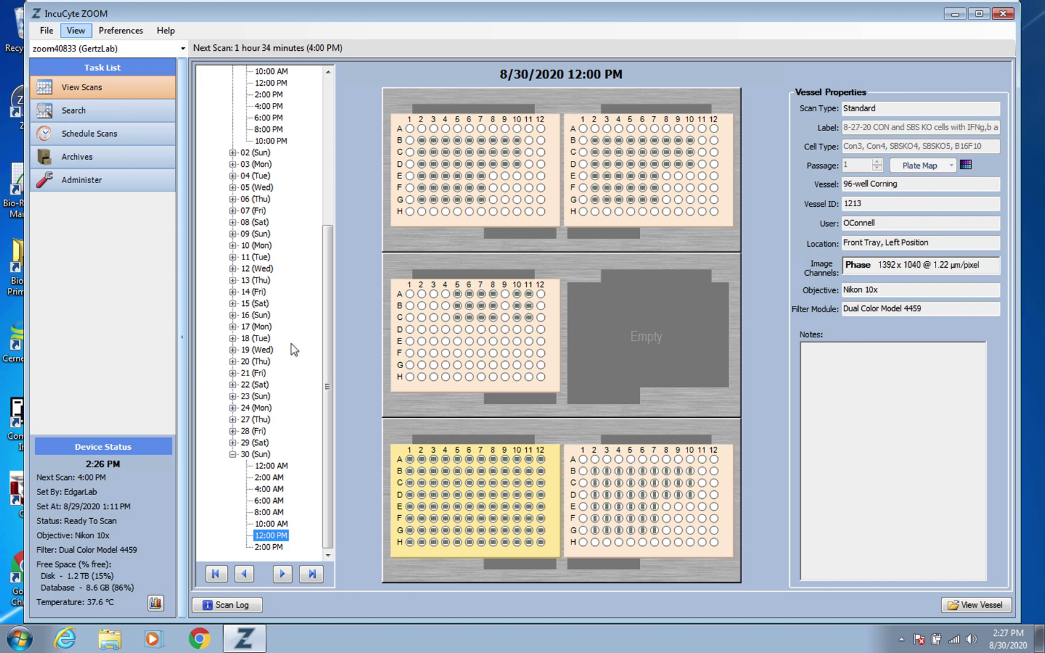
pyautogui.doubleClick(531, 491)
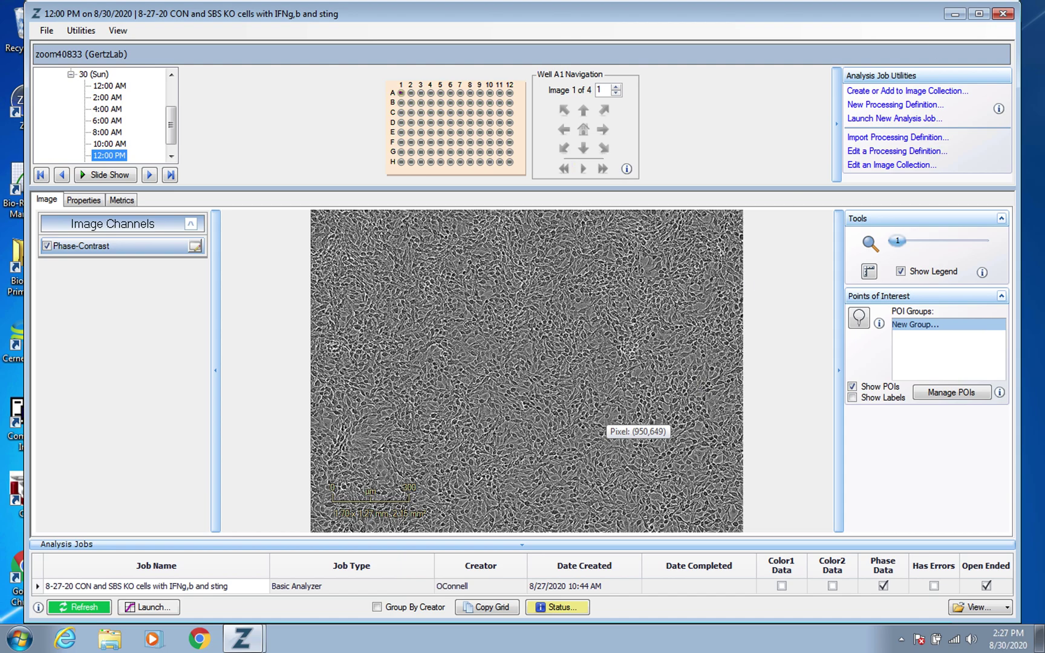
pyautogui.click(1004, 14)
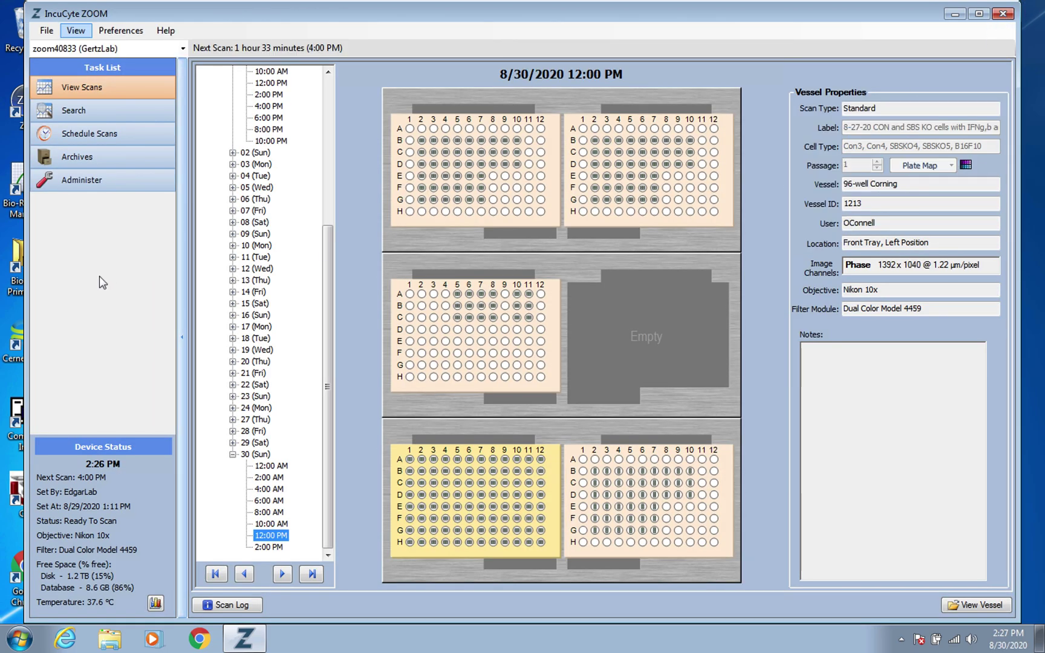
# Filter Archives by the lab name and open the 7/28/2020 12:00 PM scan
pyautogui.click(83, 164)
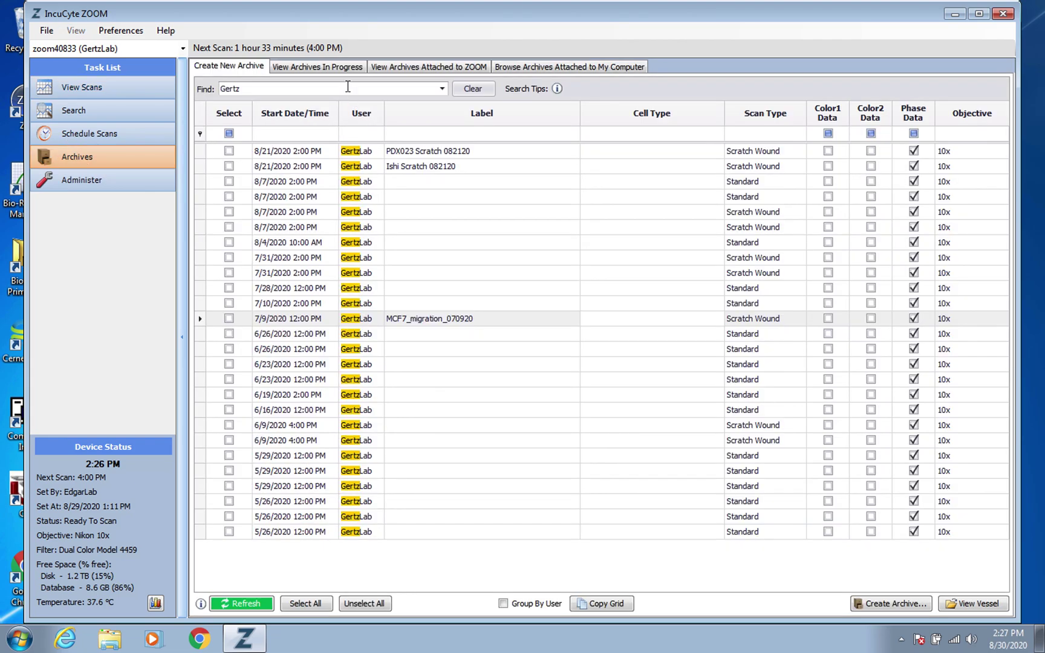
pyautogui.click(344, 86)
pyautogui.press('BackSpace')
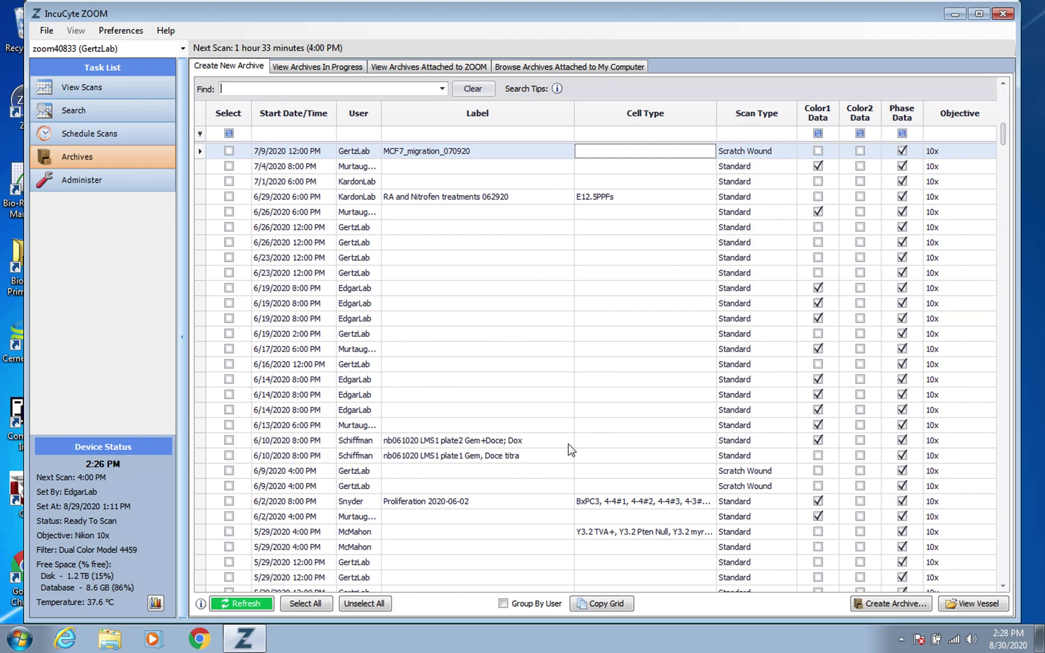
pyautogui.write('Gertz')
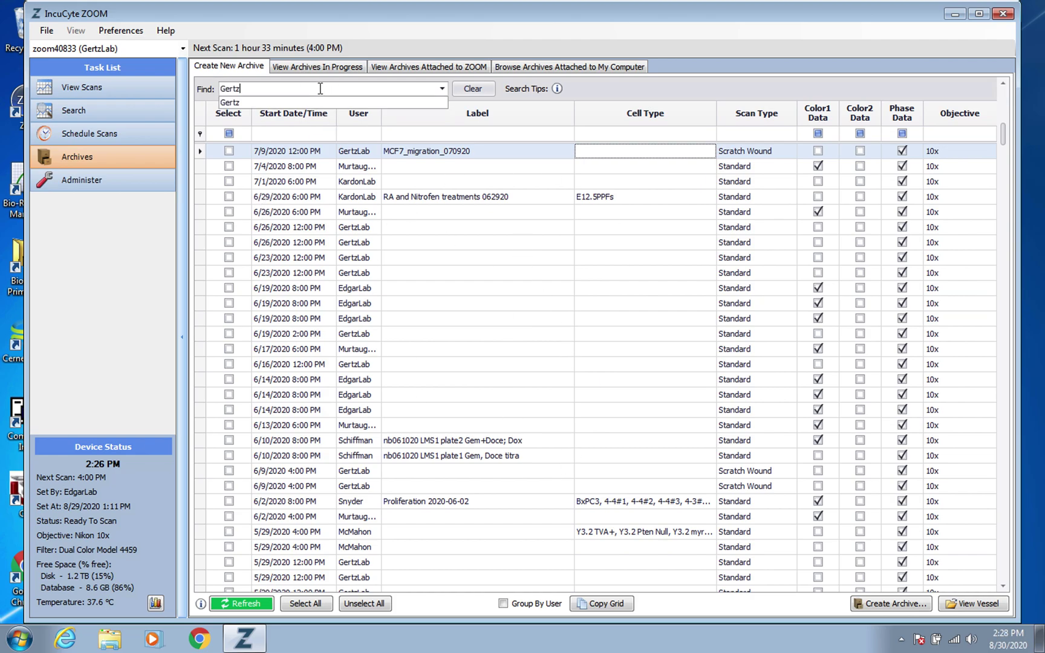
pyautogui.press('Return')
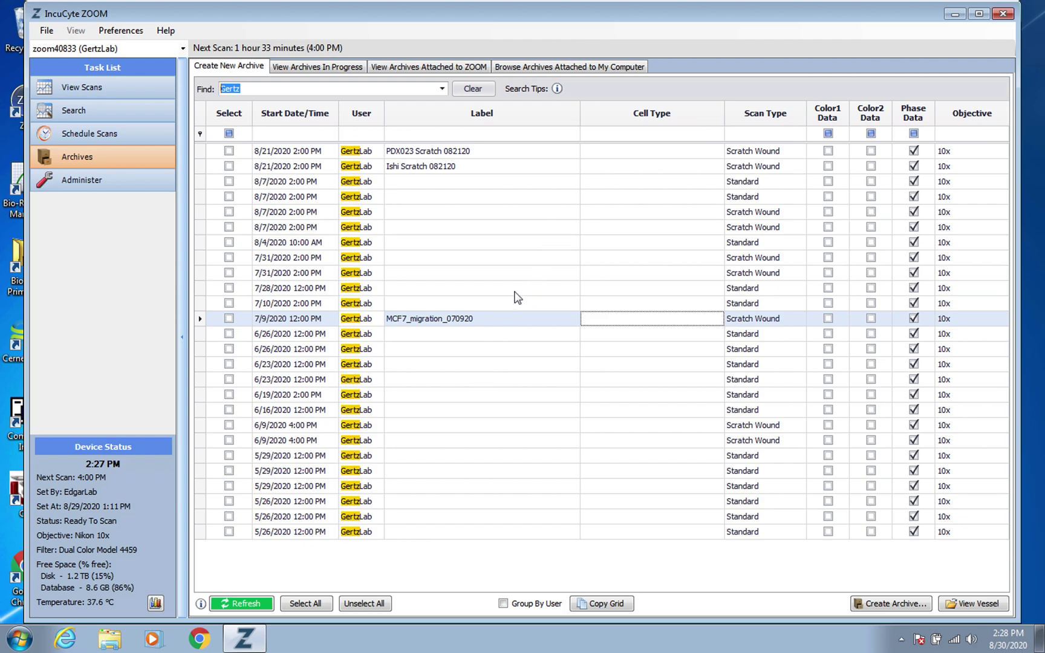
pyautogui.click(516, 292)
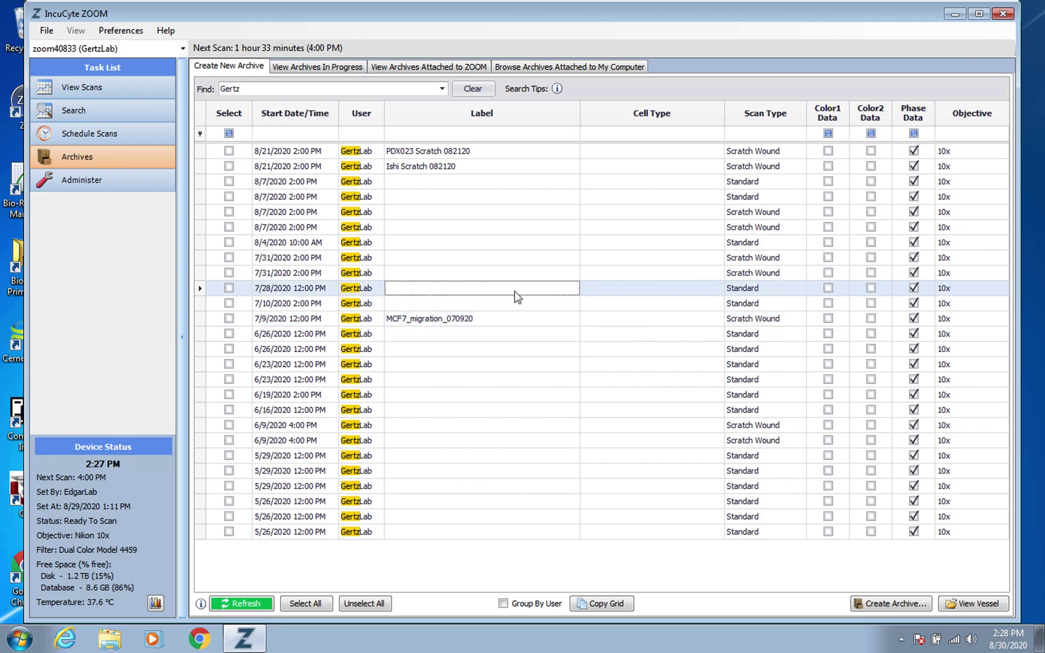
pyautogui.doubleClick(515, 292)
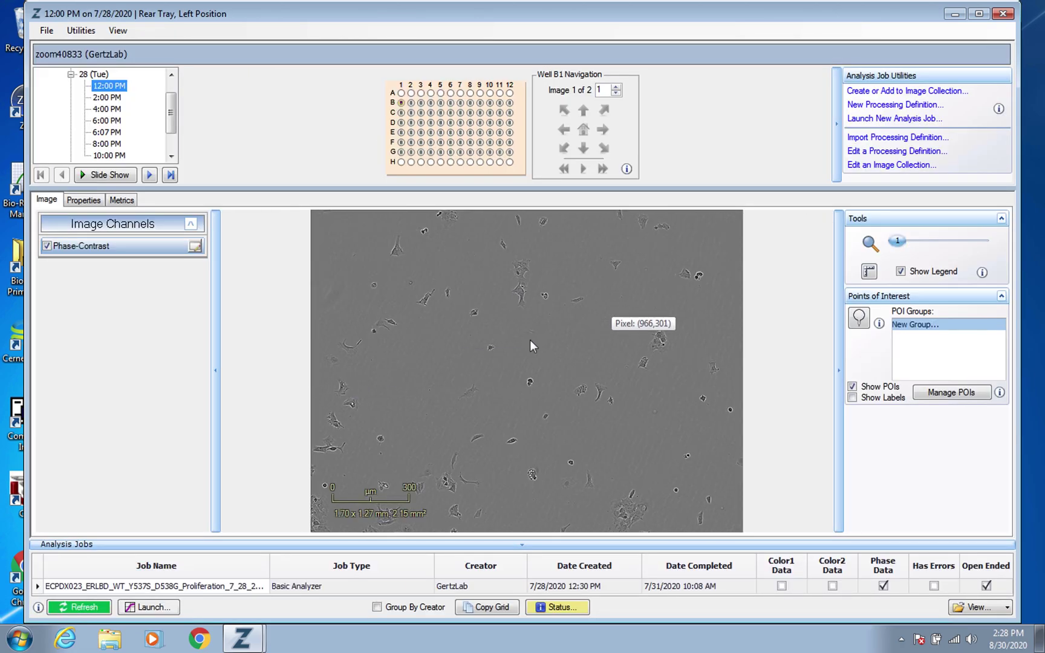
# Show well D4, image 2 of 2, from the 30 (Thu) 10:00 AM scan
pyautogui.click(430, 123)
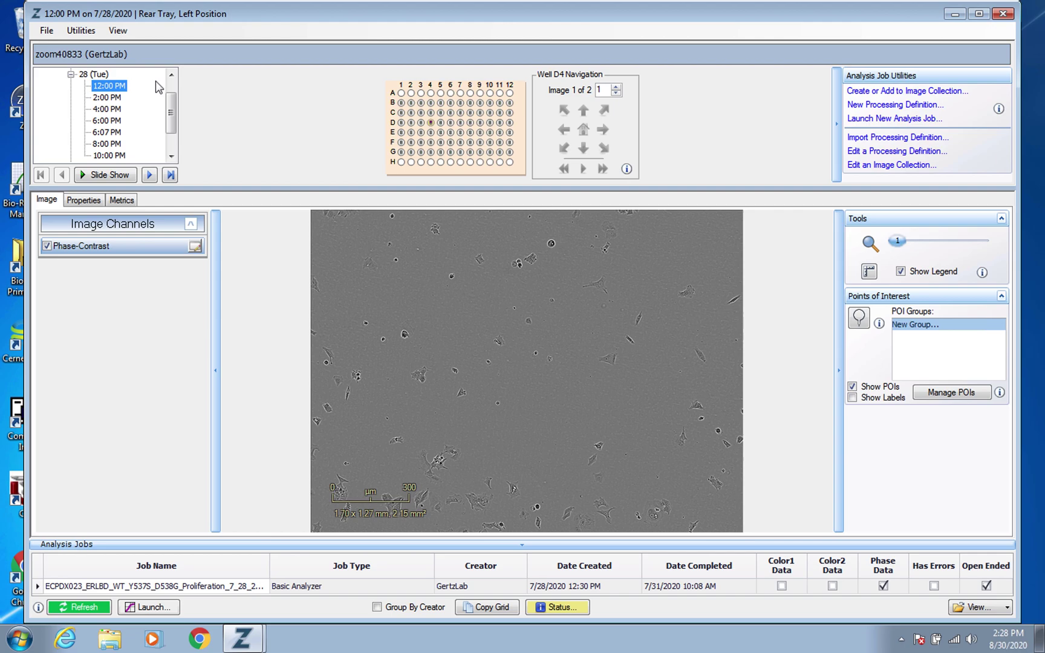
pyautogui.click(173, 114)
pyautogui.moveTo(172, 115); pyautogui.dragTo(173, 140)
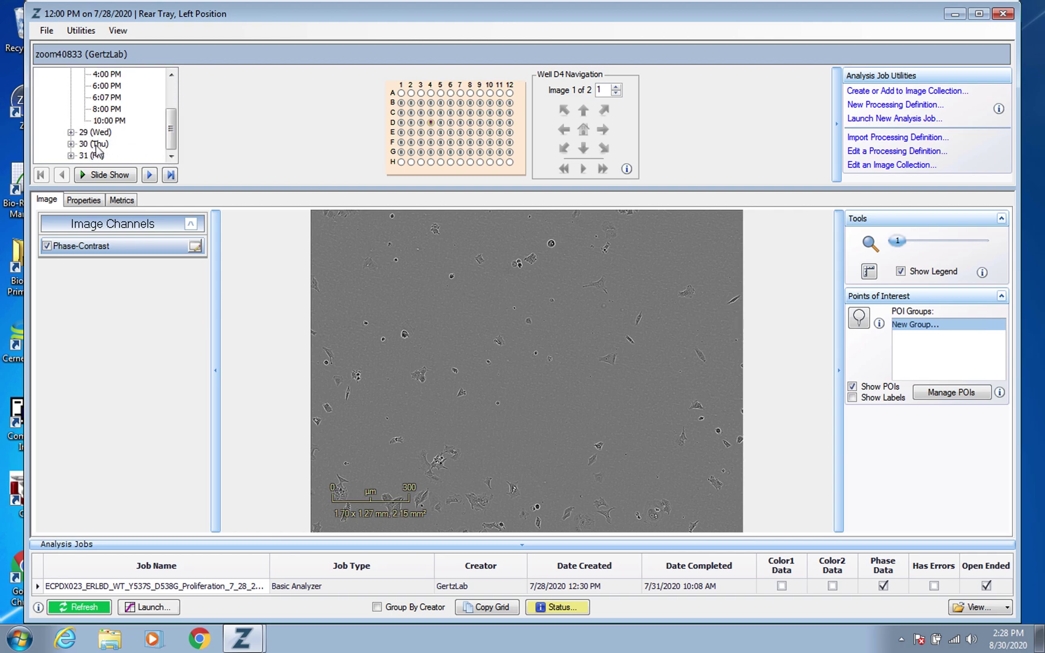
pyautogui.click(72, 144)
pyautogui.click(118, 144)
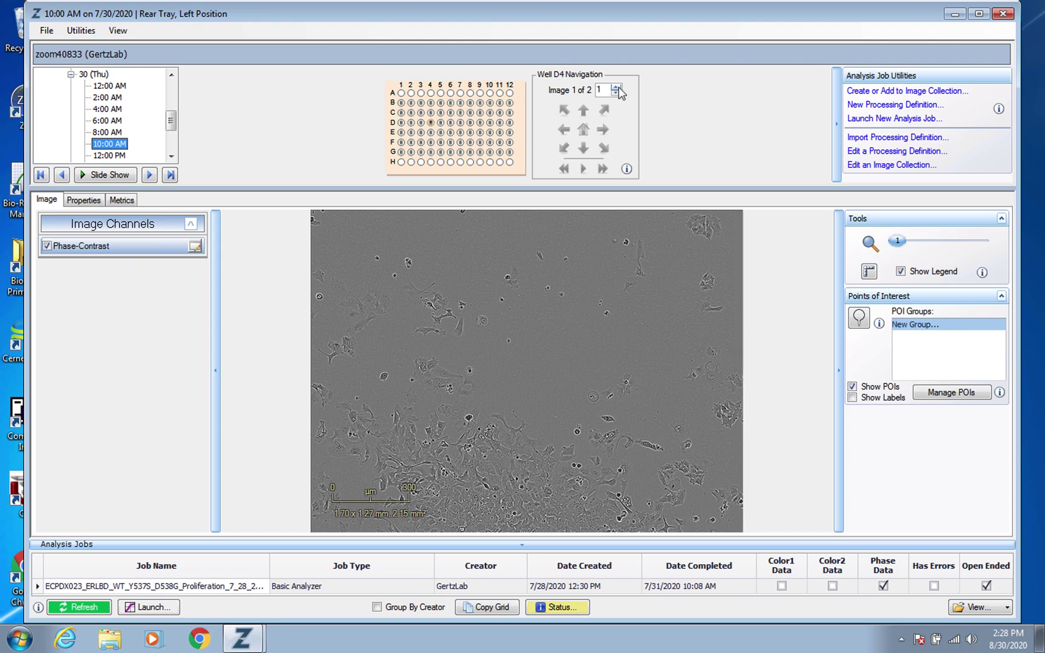
pyautogui.click(616, 88)
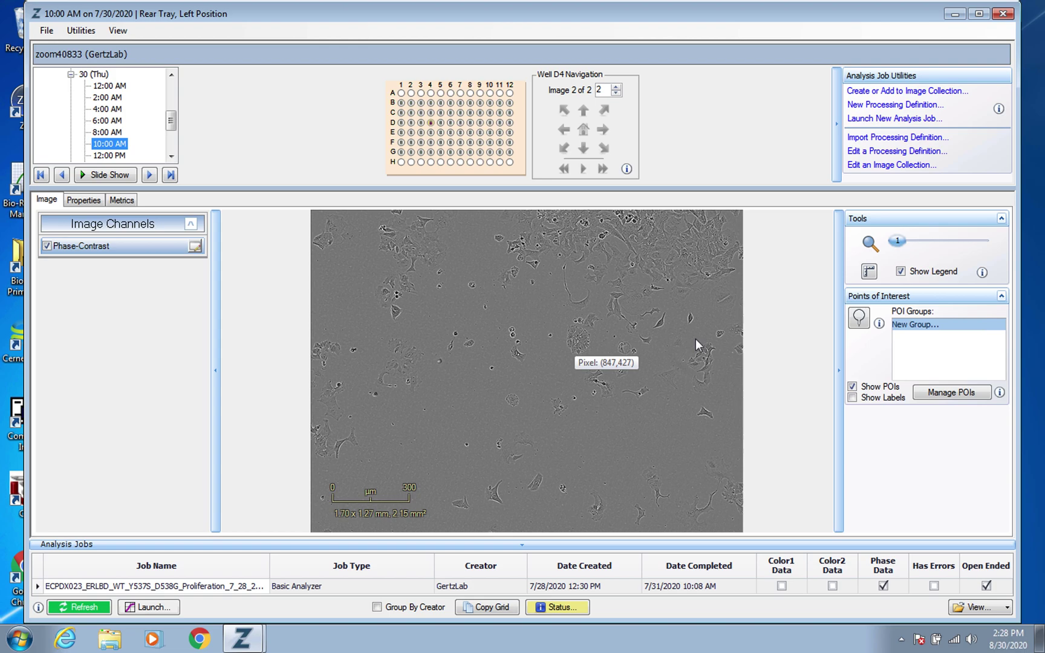
pyautogui.click(174, 115)
pyautogui.moveTo(173, 115); pyautogui.dragTo(175, 92)
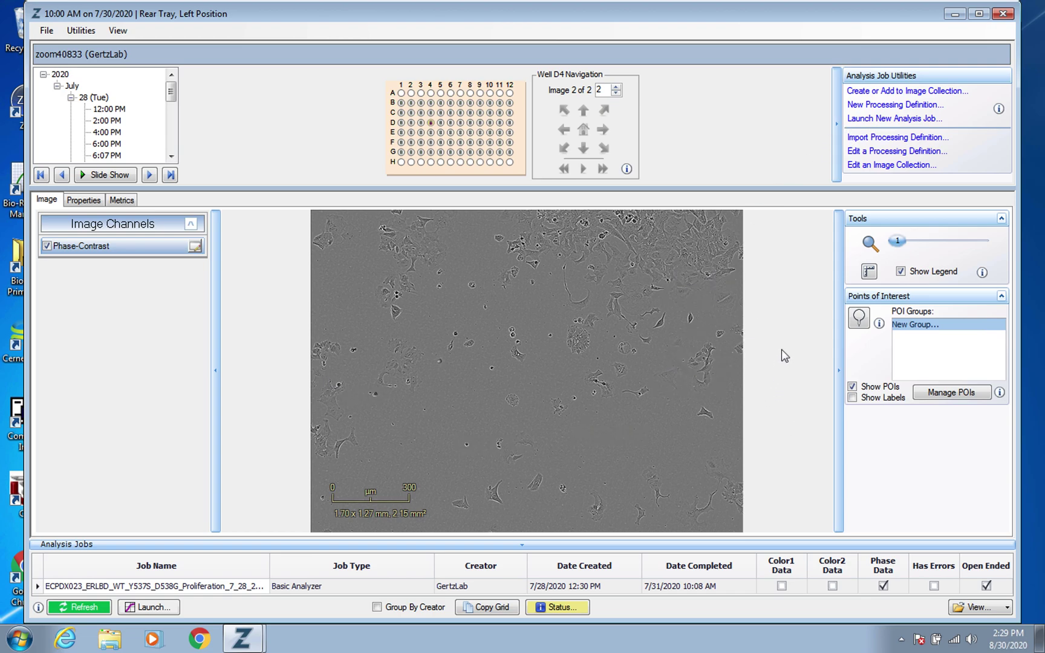
# Launch a Basic Analyzer job and choose Ishikawa as its processing definition
pyautogui.click(895, 118)
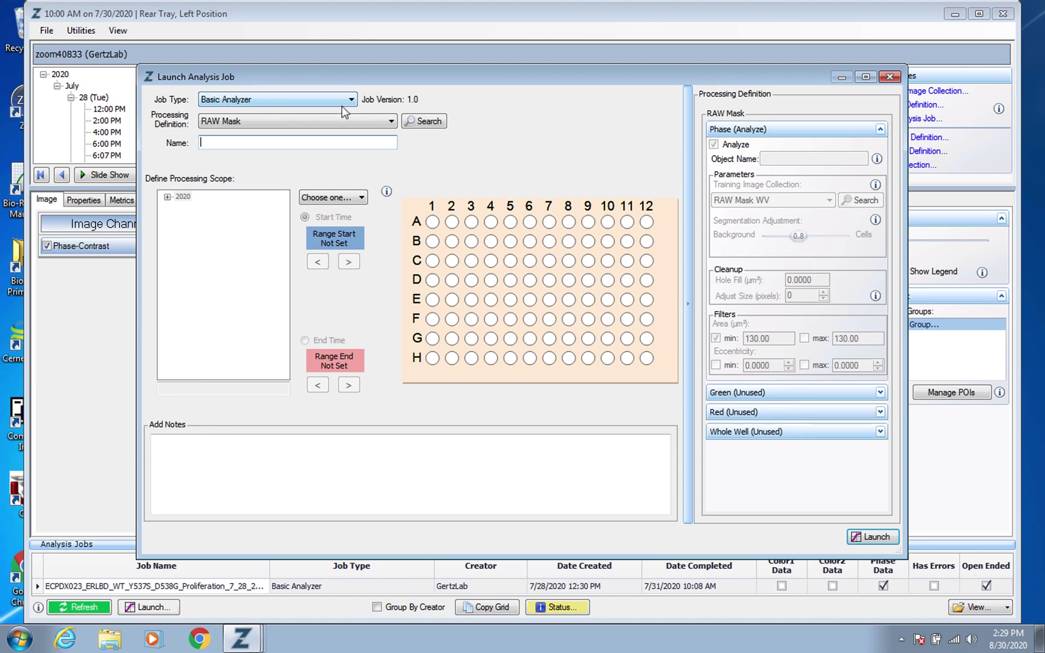
pyautogui.click(362, 119)
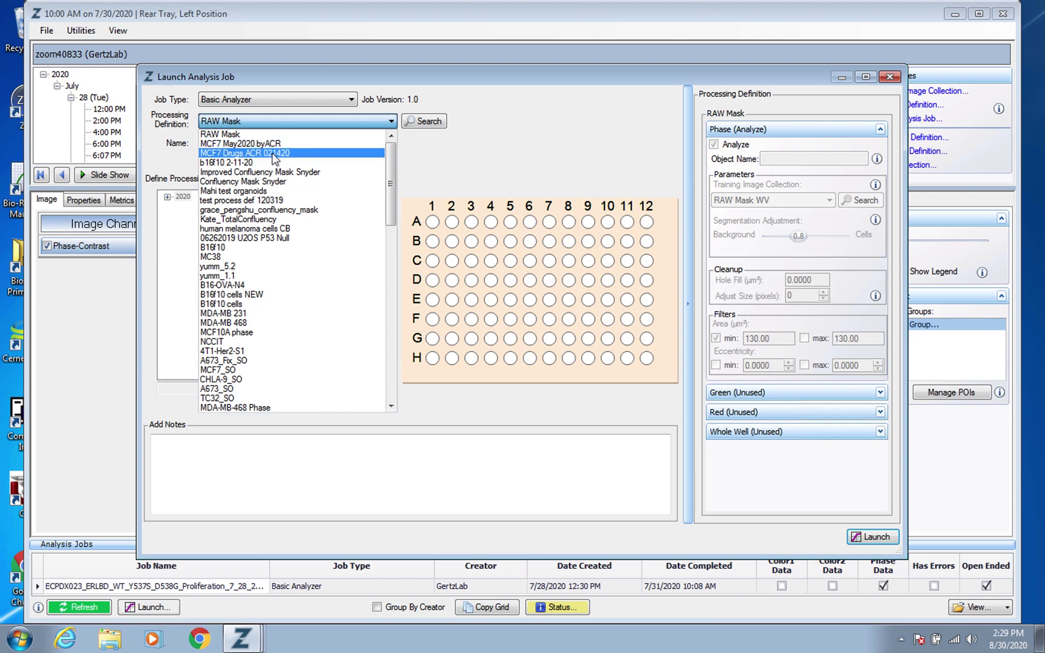
pyautogui.scroll(-1, 282, 328)
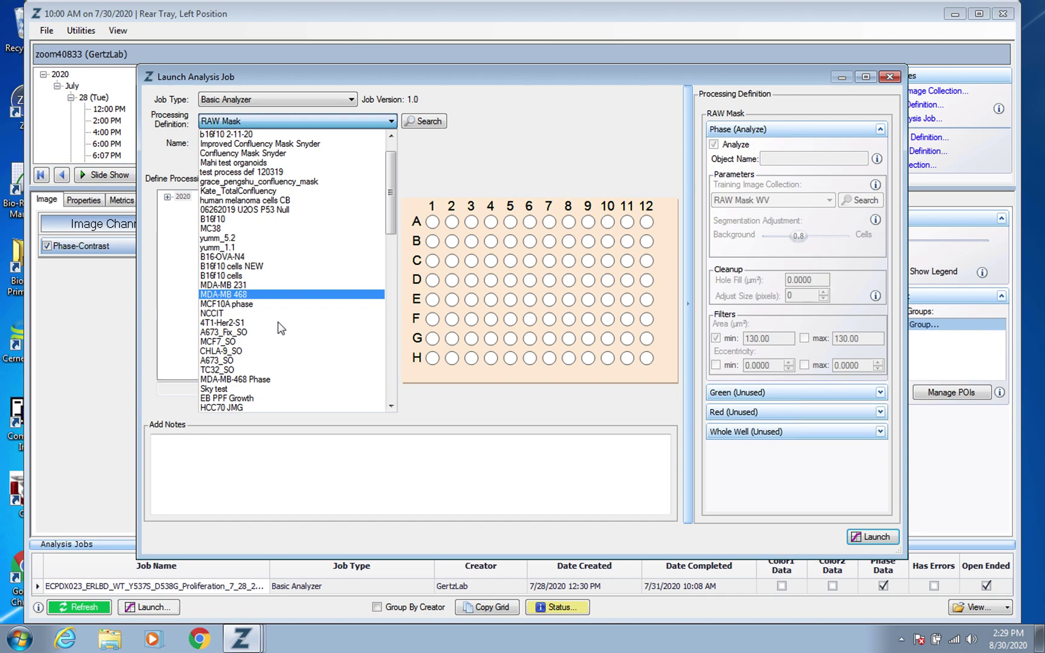
pyautogui.scroll(-1, 281, 328)
pyautogui.scroll(-7, 281, 329)
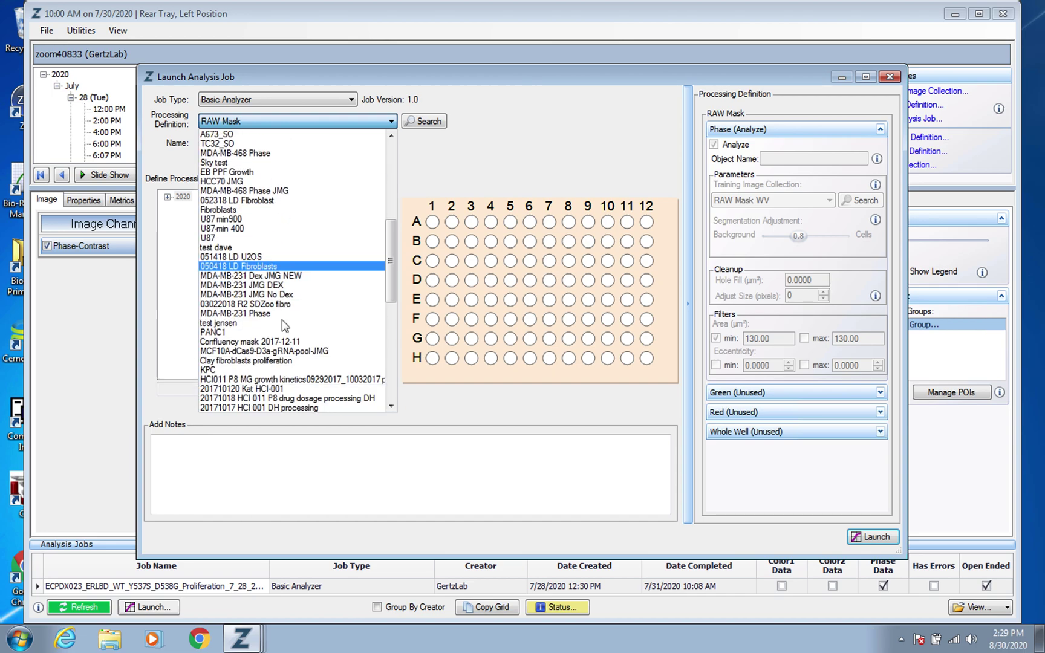
pyautogui.scroll(-3, 282, 320)
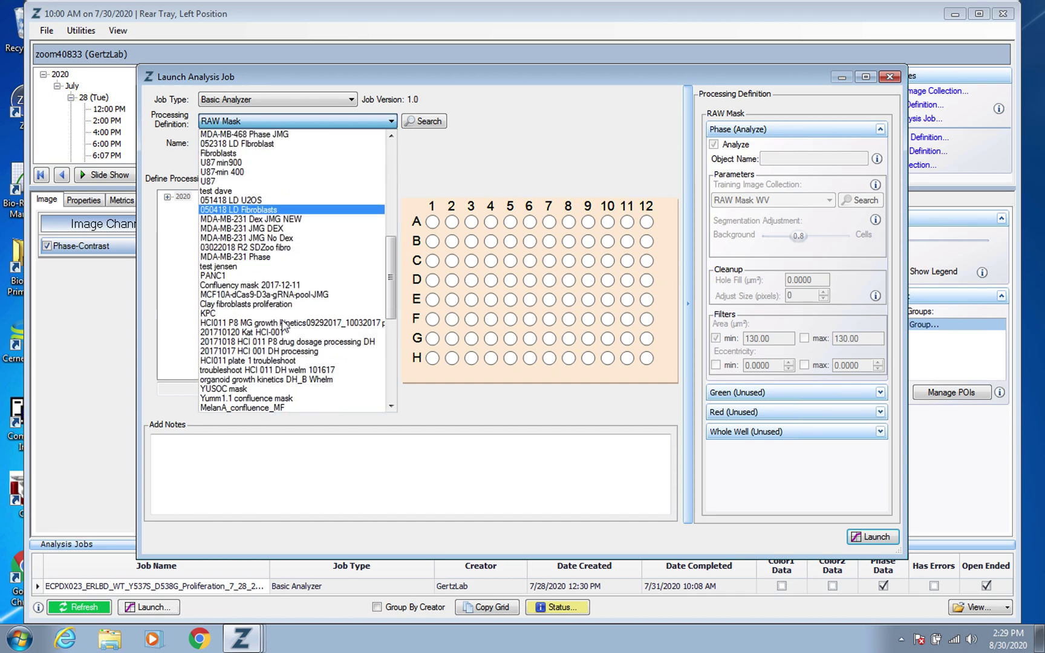
pyautogui.scroll(-3, 284, 326)
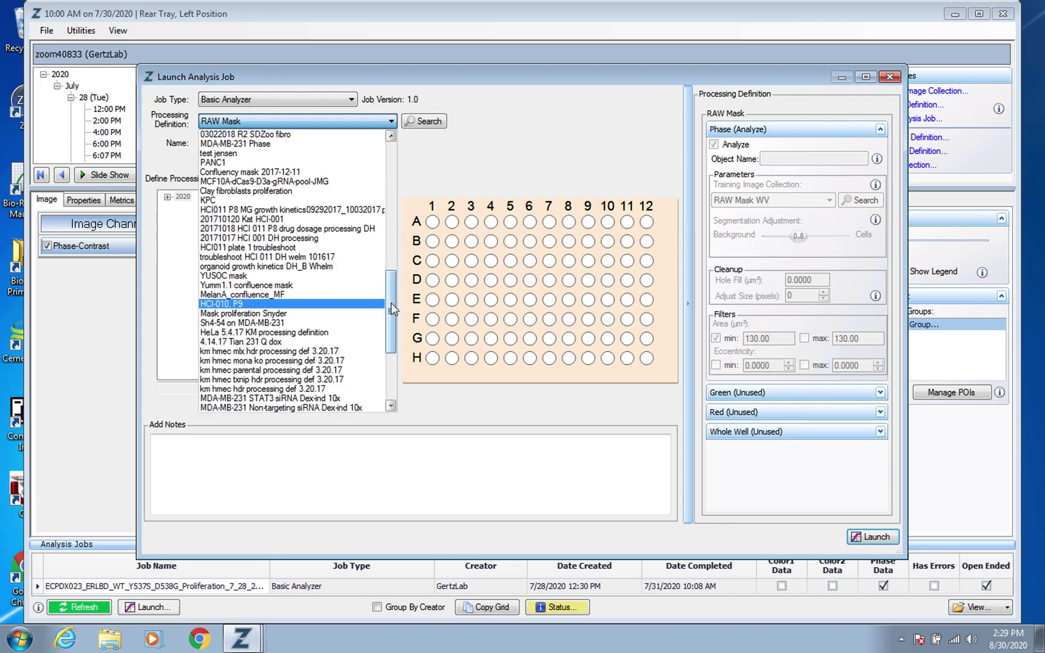
pyautogui.scroll(-3, 392, 341)
pyautogui.scroll(-3, 391, 341)
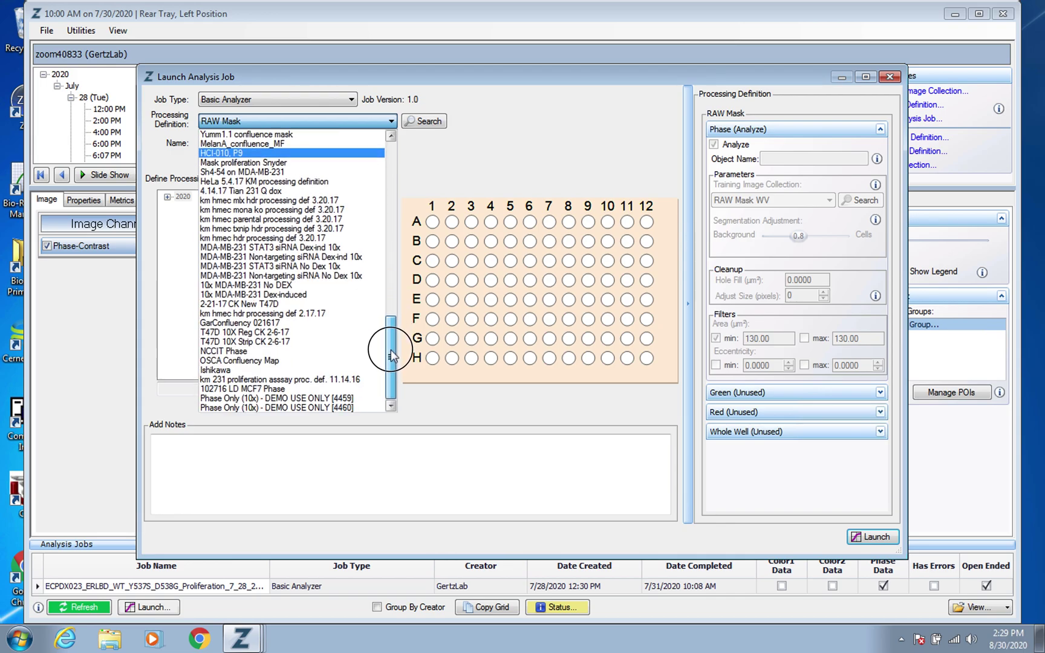
pyautogui.click(220, 370)
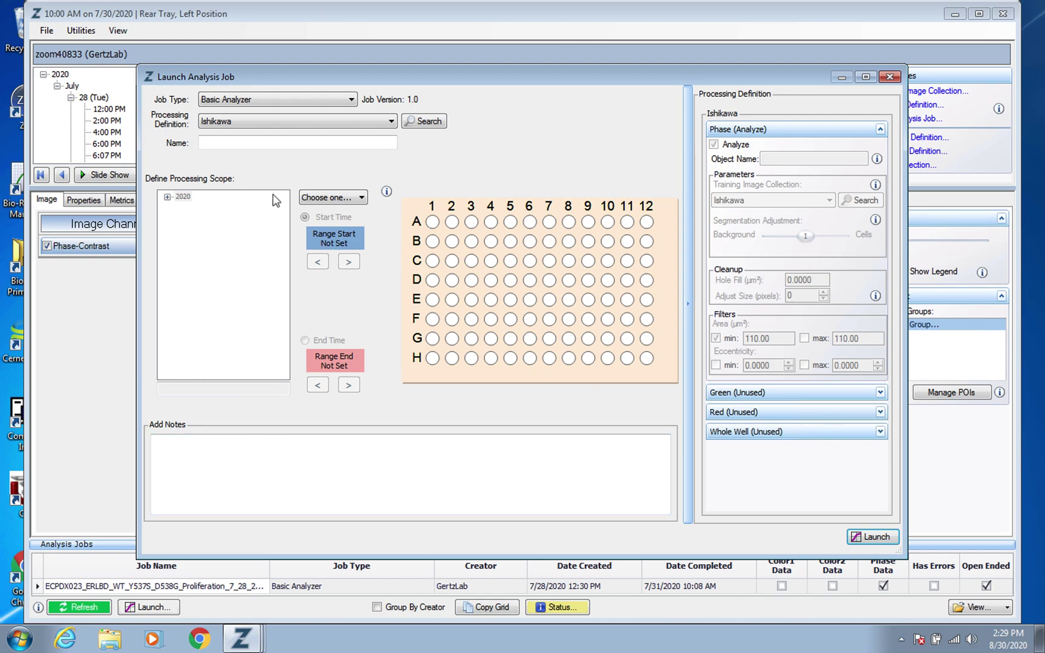
# Set the processing scope to Time Range and select wells B1 through G12
pyautogui.click(353, 197)
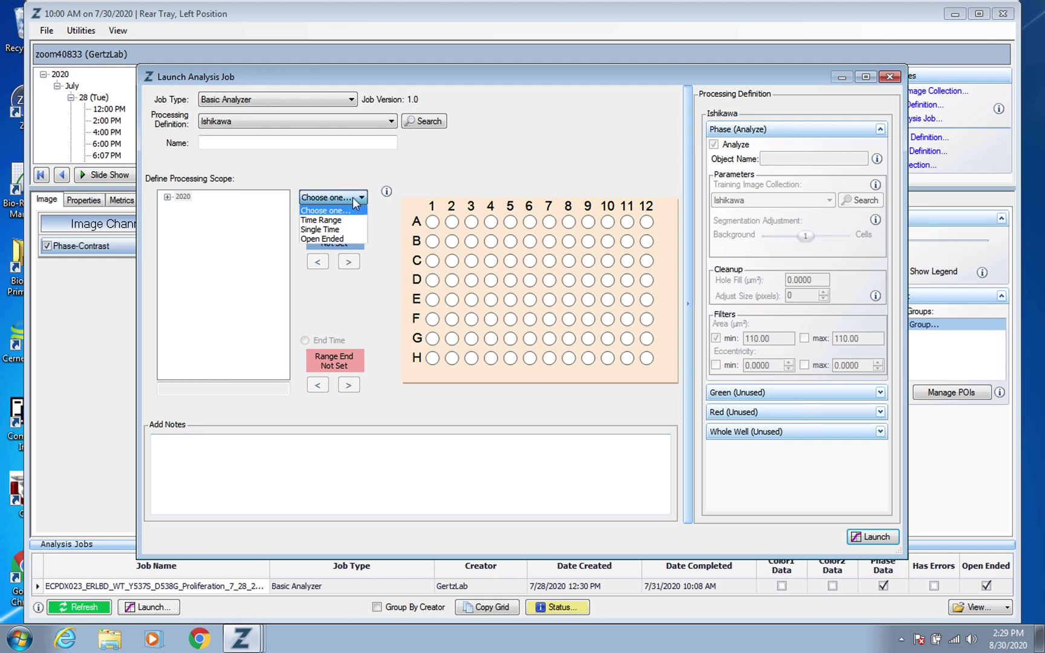
pyautogui.click(351, 220)
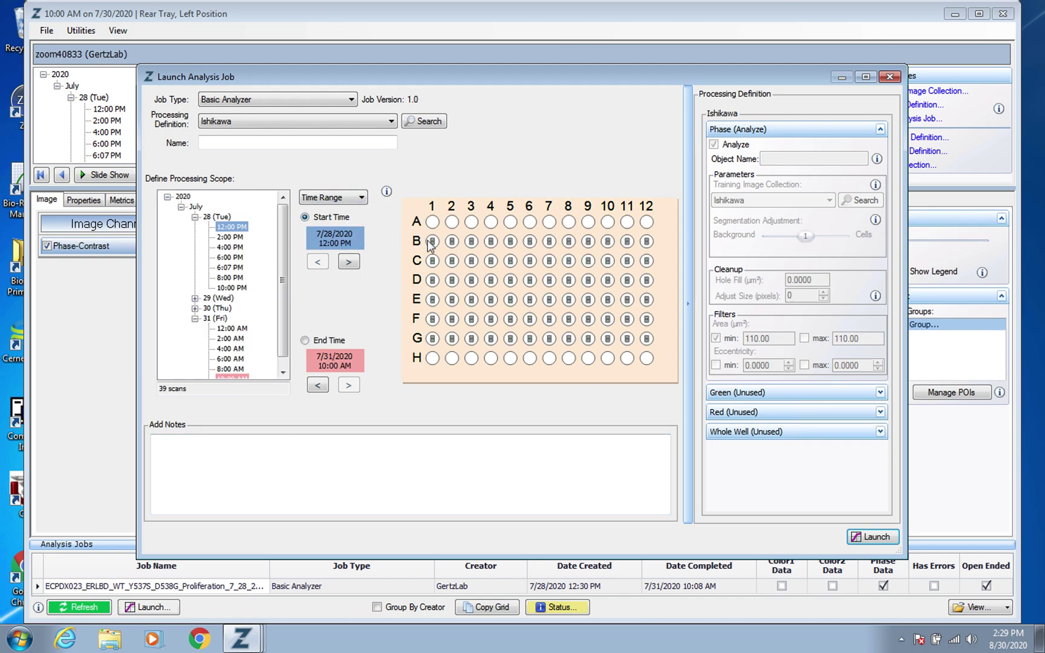
pyautogui.moveTo(429, 241); pyautogui.dragTo(648, 345)
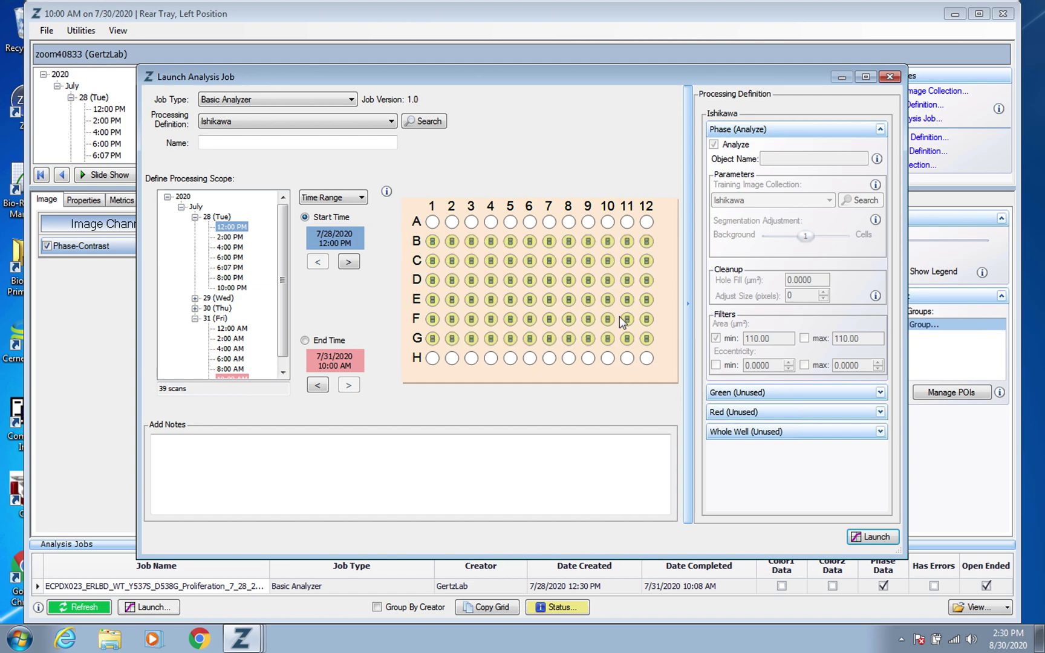
pyautogui.moveTo(283, 260); pyautogui.dragTo(290, 339)
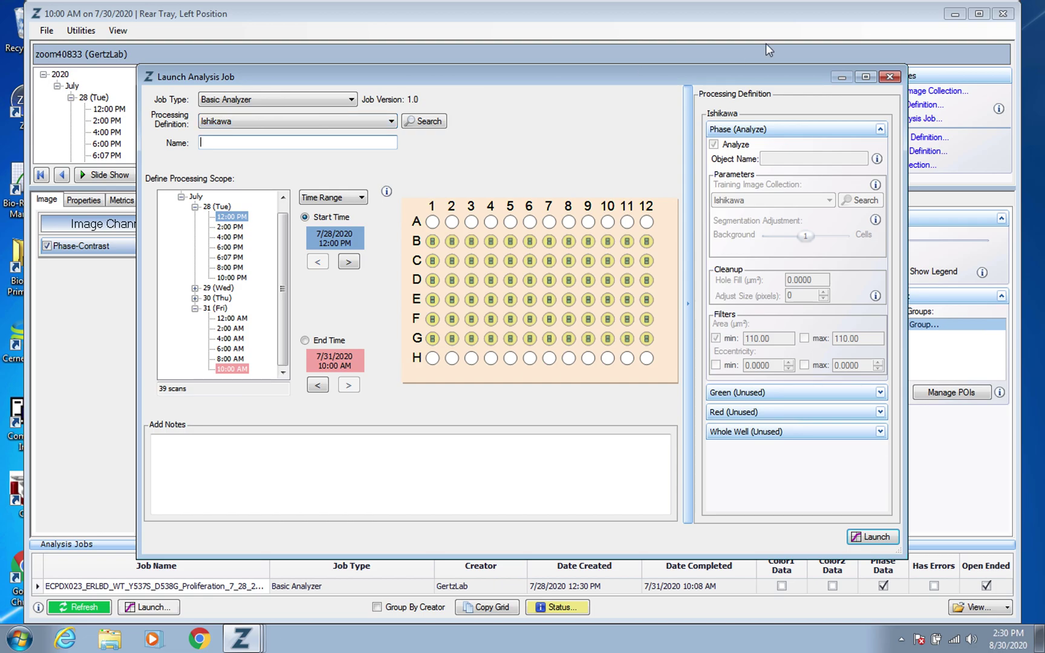
pyautogui.click(888, 77)
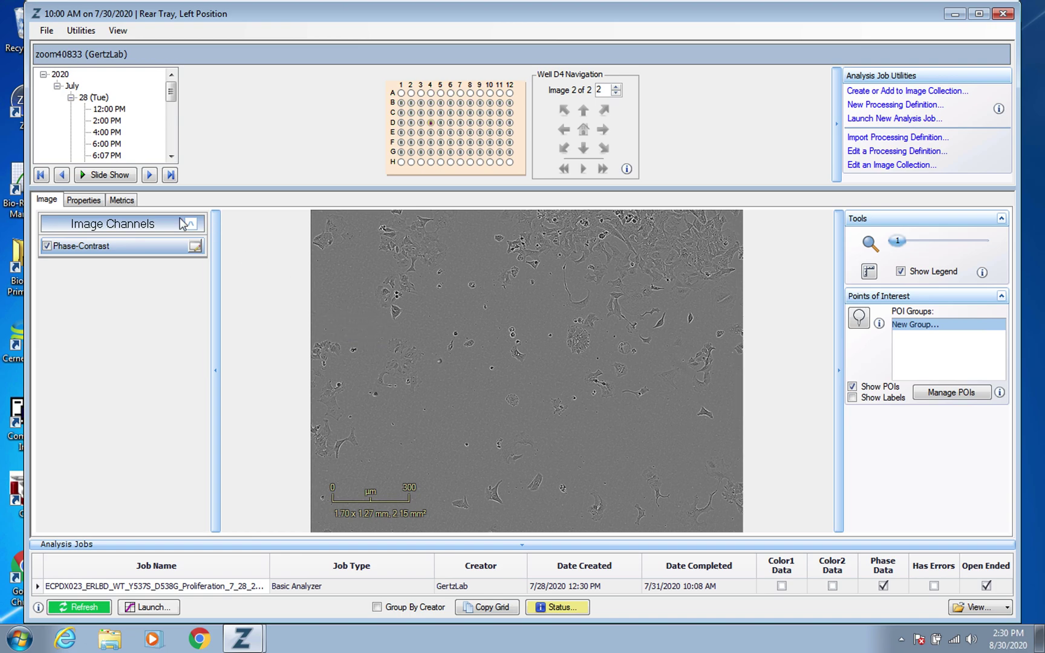
pyautogui.click(125, 200)
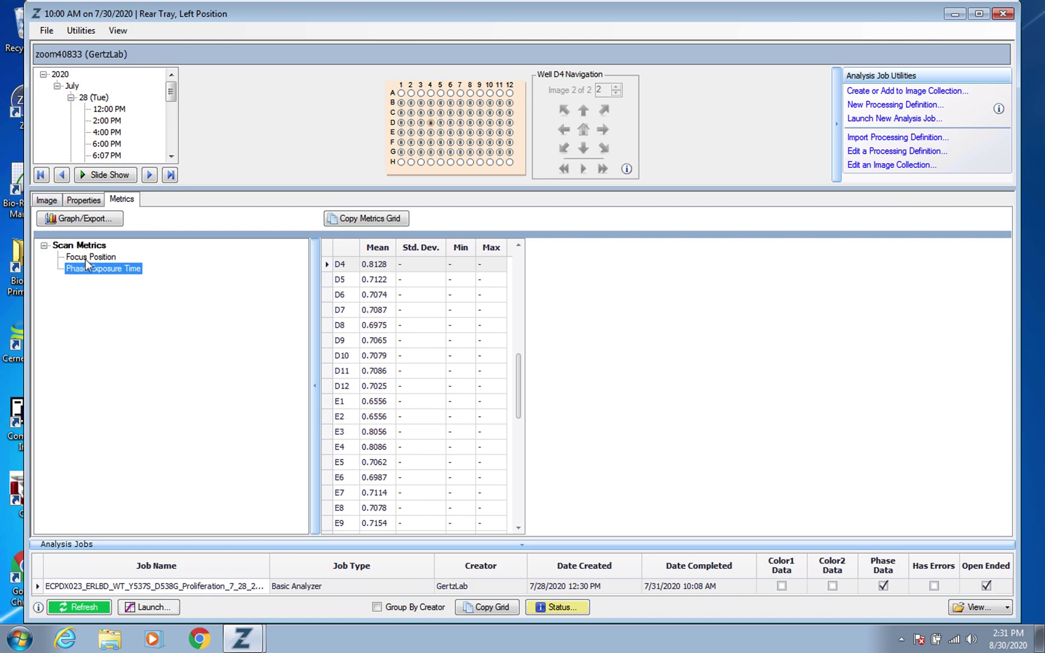
pyautogui.click(52, 200)
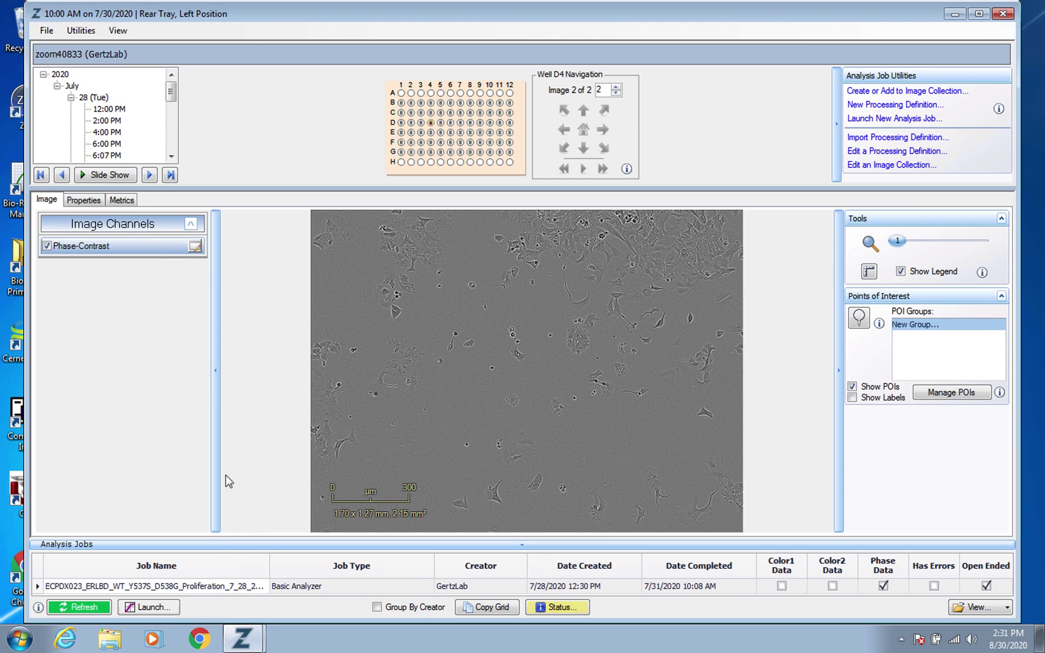
# Open the proliferation job, overlay its confluence mask, and try bright and mint green colours
pyautogui.doubleClick(337, 588)
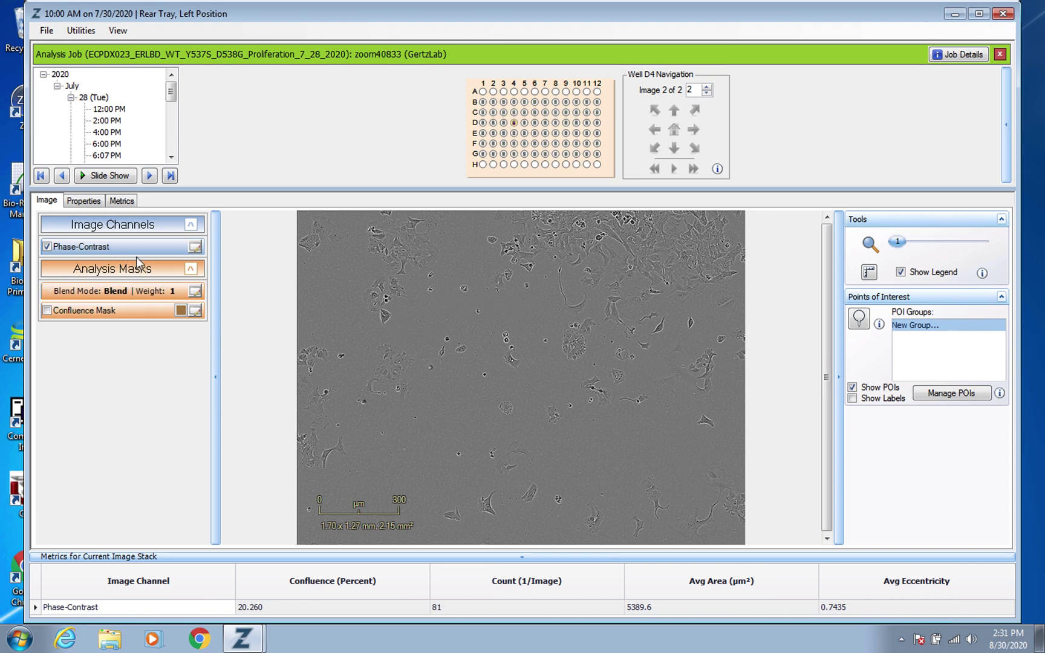
pyautogui.click(46, 311)
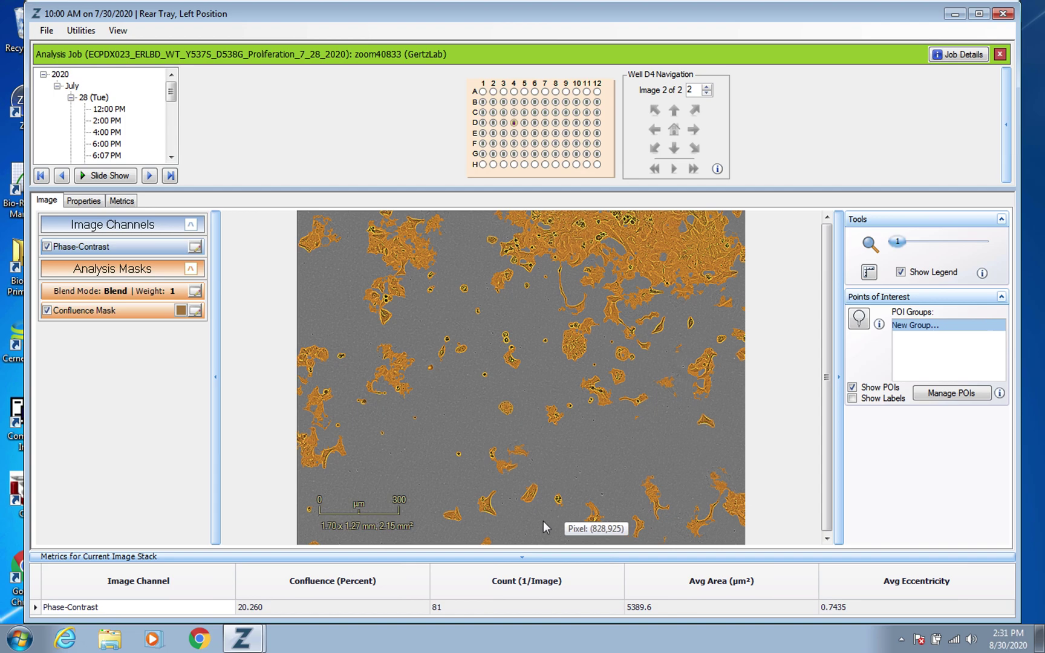
pyautogui.click(180, 310)
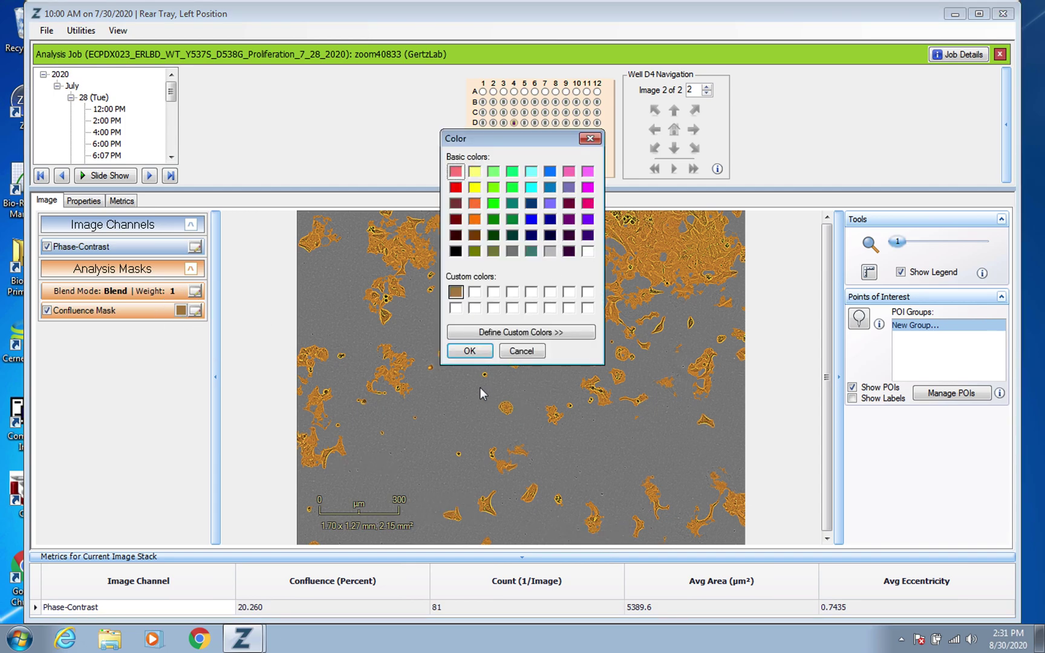
pyautogui.click(511, 189)
pyautogui.click(470, 351)
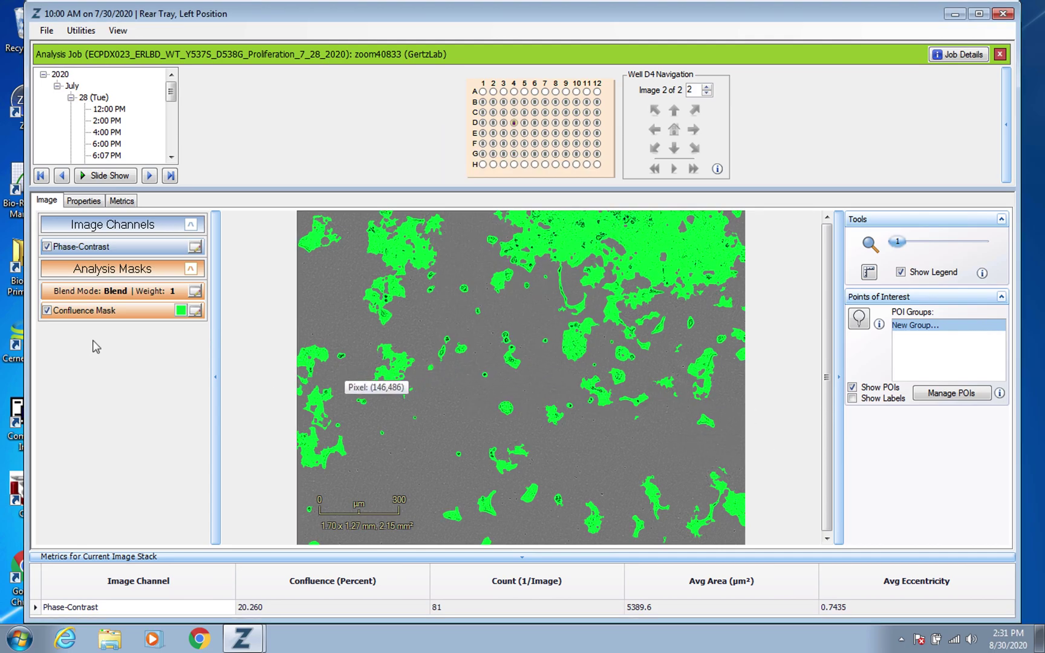
pyautogui.click(180, 311)
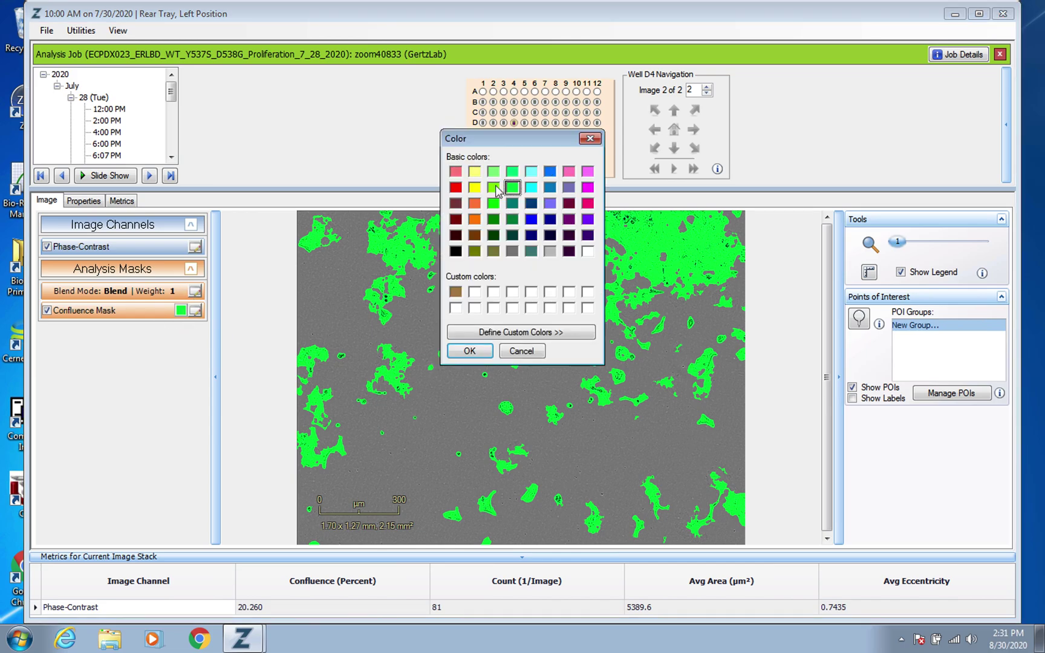
pyautogui.click(512, 172)
pyautogui.click(469, 351)
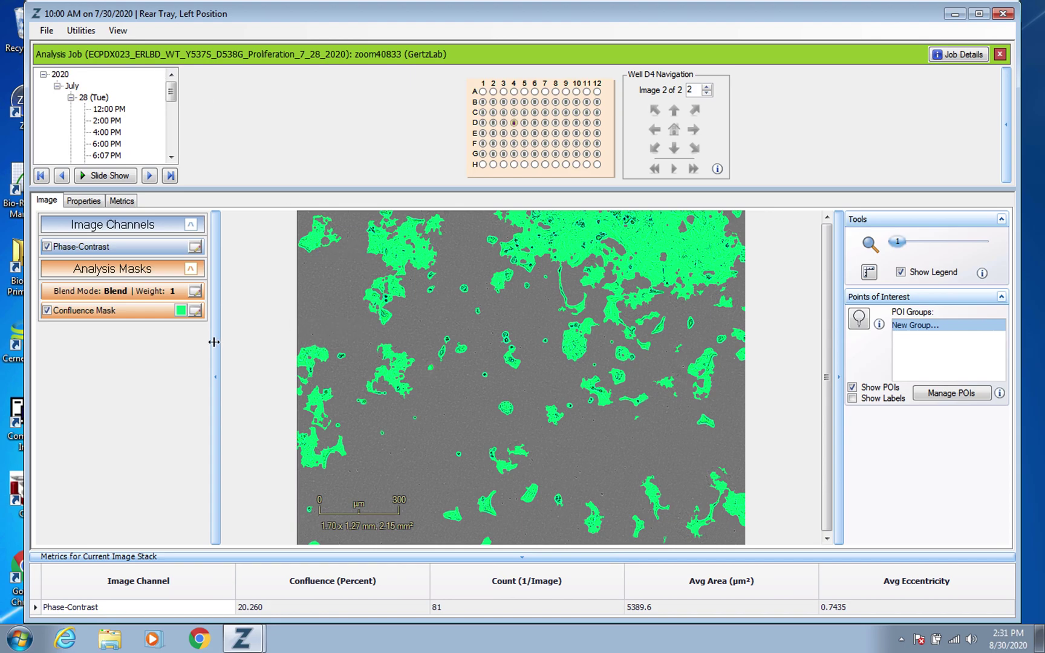
# Revert the confluence mask to its original brown and close Utilities without exporting
pyautogui.click(180, 310)
pyautogui.click(455, 291)
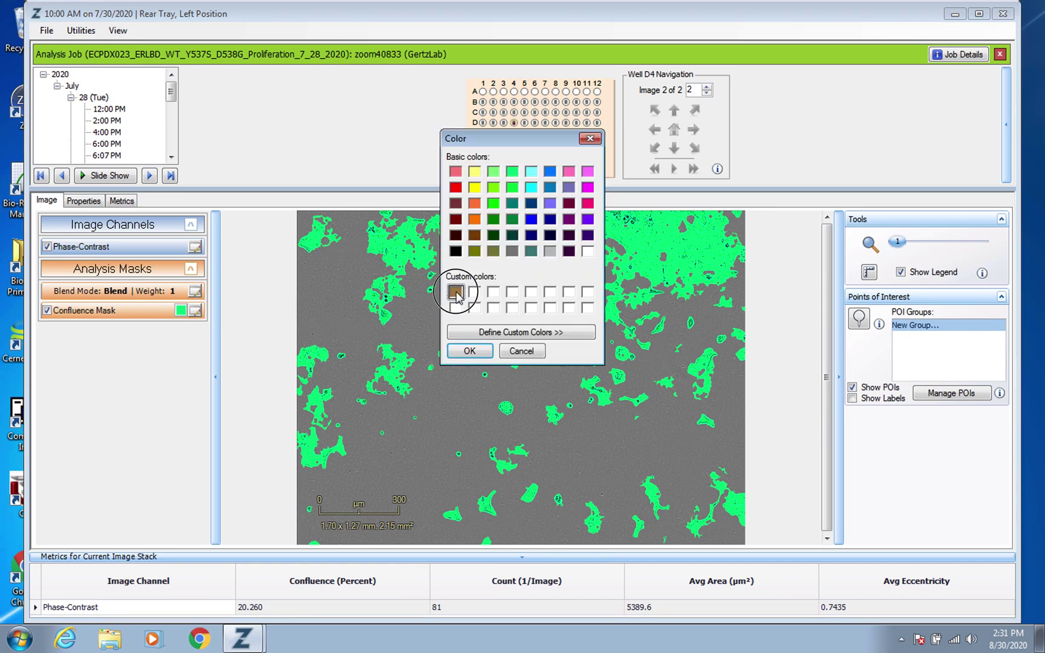
pyautogui.click(470, 351)
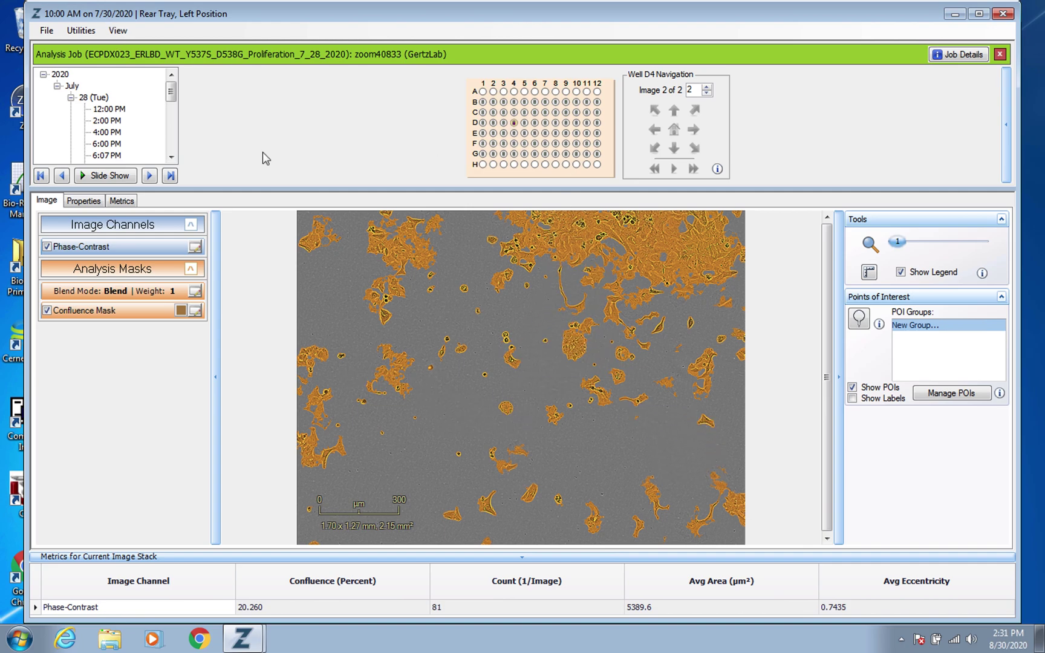
pyautogui.click(75, 32)
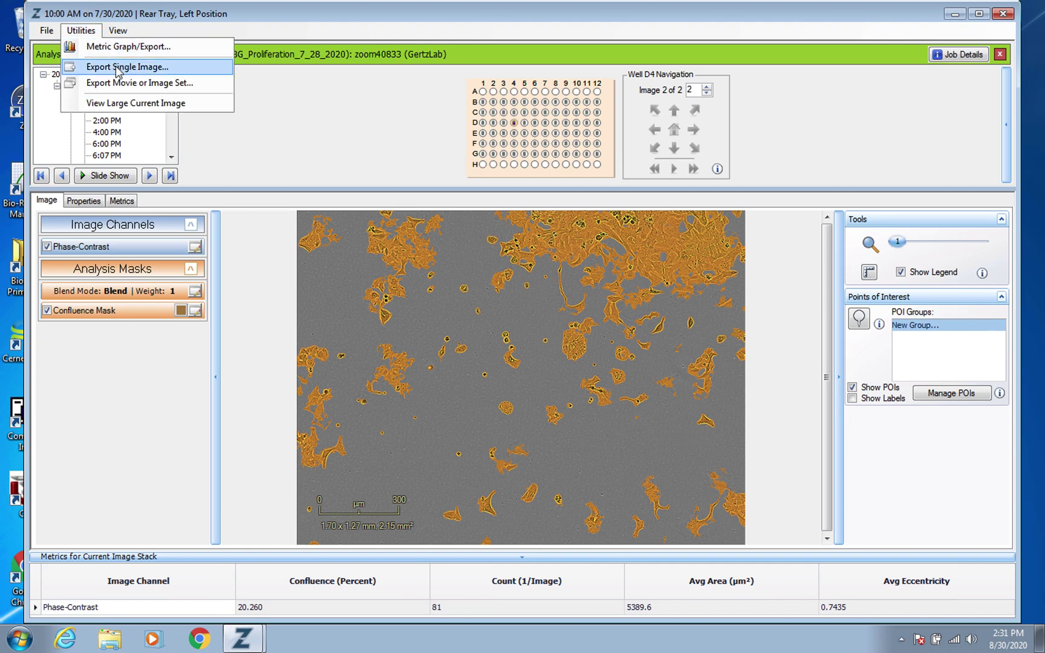
pyautogui.click(564, 348)
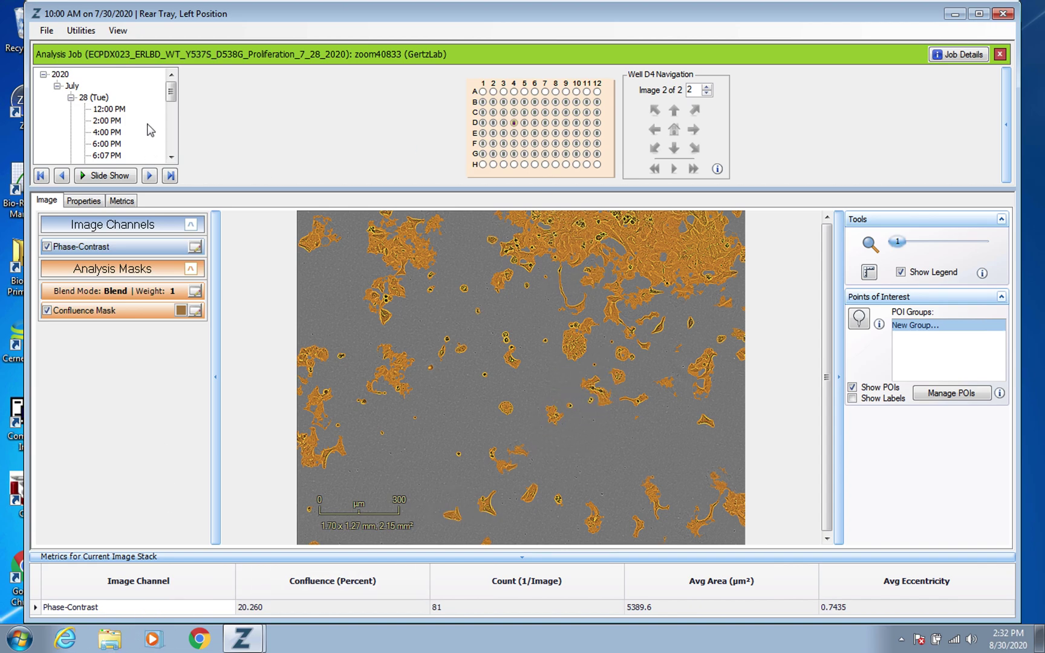
# Show well B2 at the 31 (Fri) 8:00 AM scan, reading 47.791% confluence
pyautogui.click(493, 101)
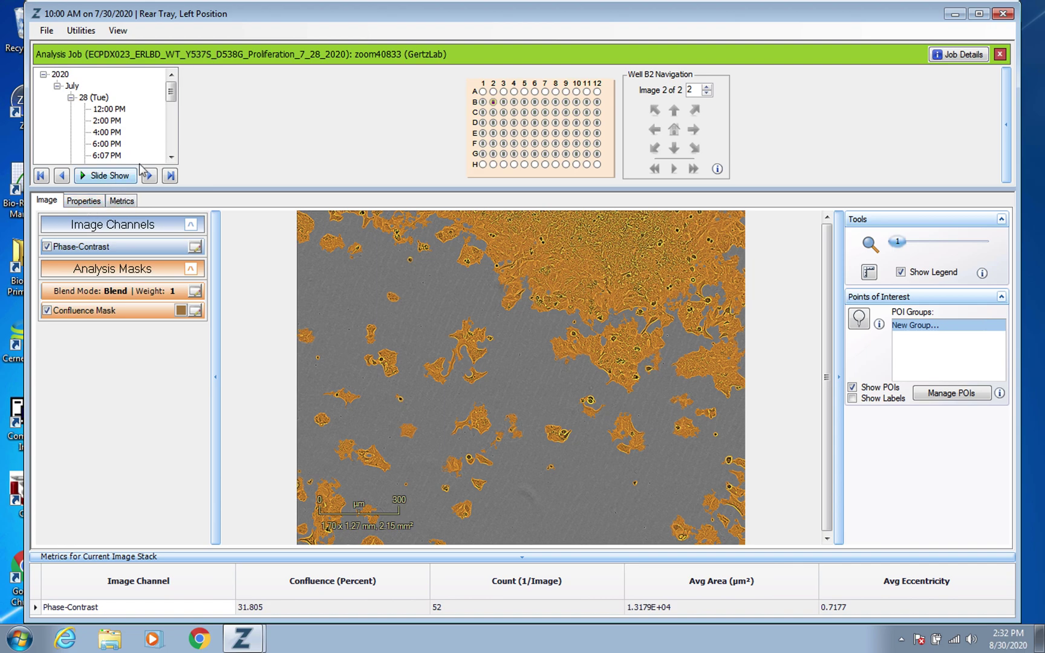
pyautogui.moveTo(170, 95); pyautogui.dragTo(170, 148)
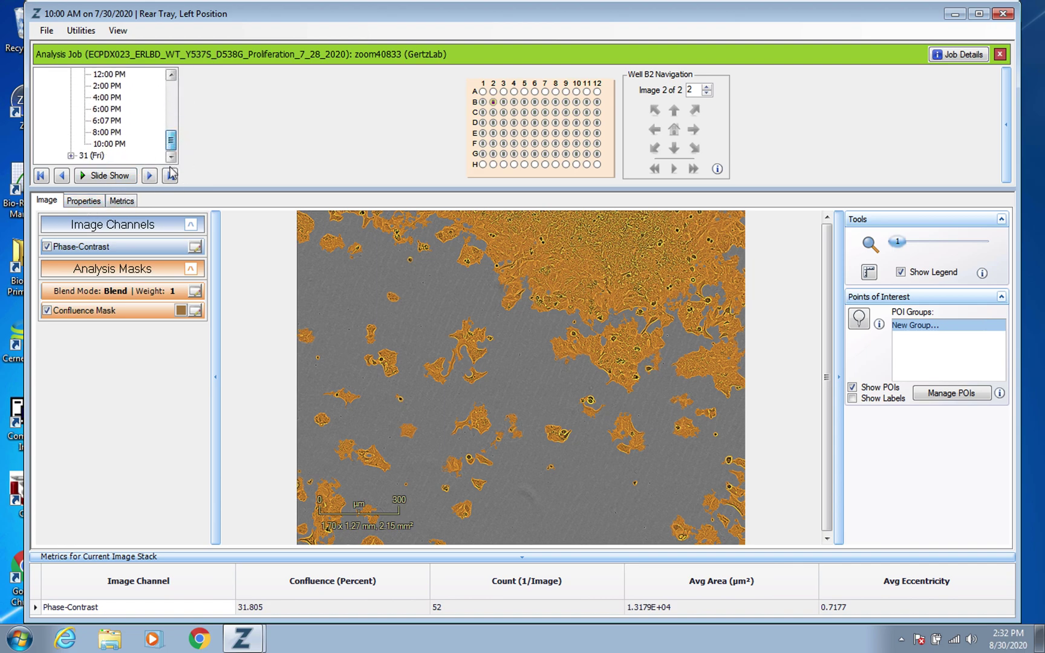
pyautogui.click(71, 155)
pyautogui.click(106, 146)
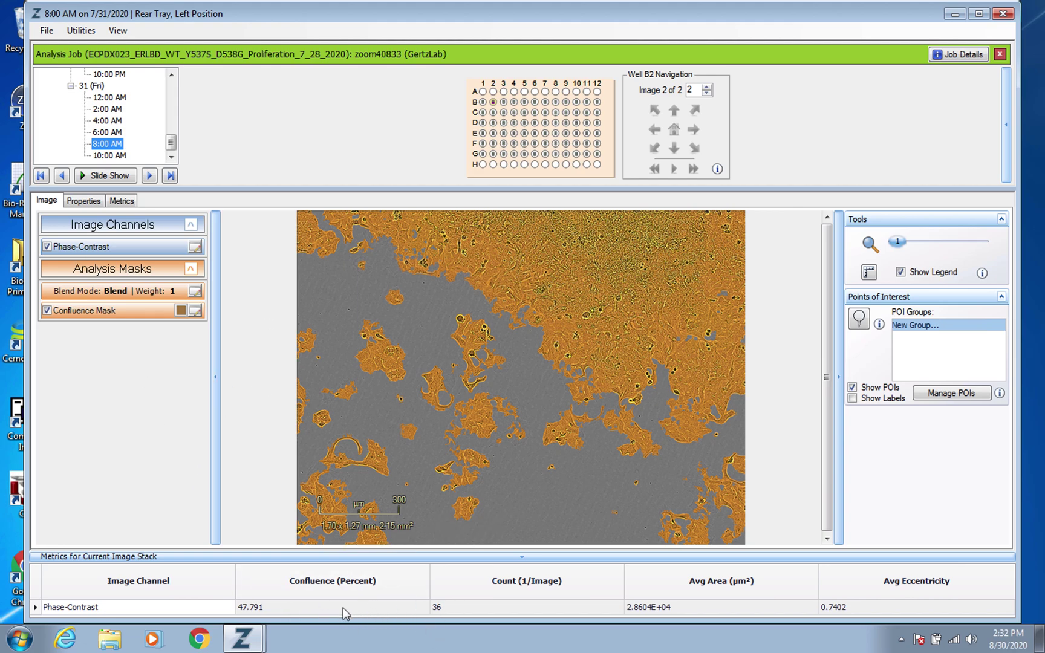
# Show the job's per-well Phase Metrics grid and bring up its confluence graph/export settings
pyautogui.click(130, 203)
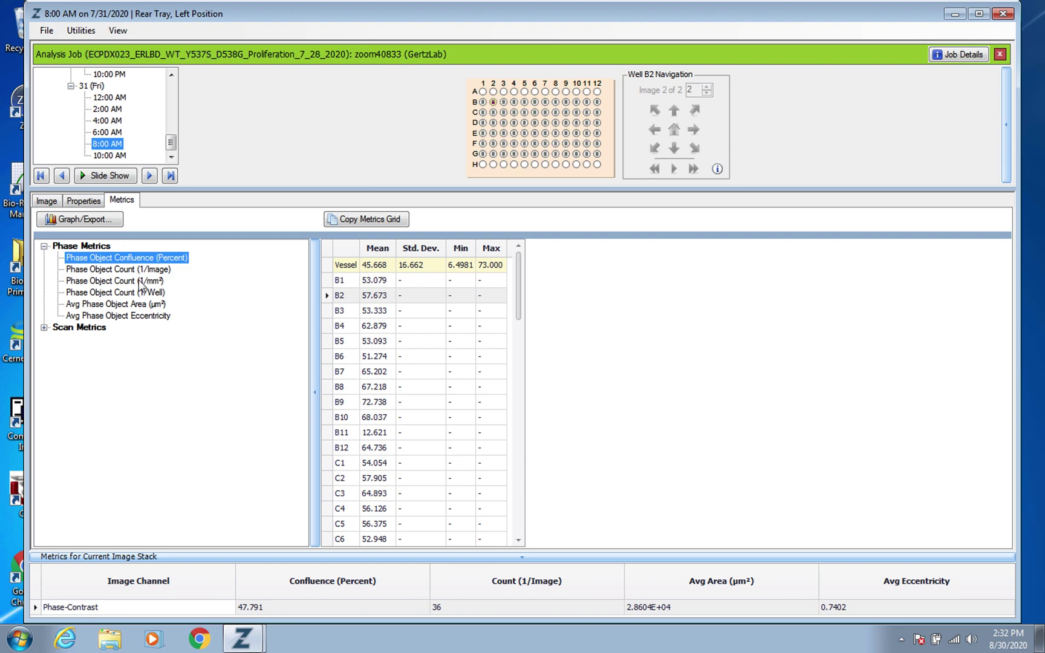
pyautogui.click(63, 221)
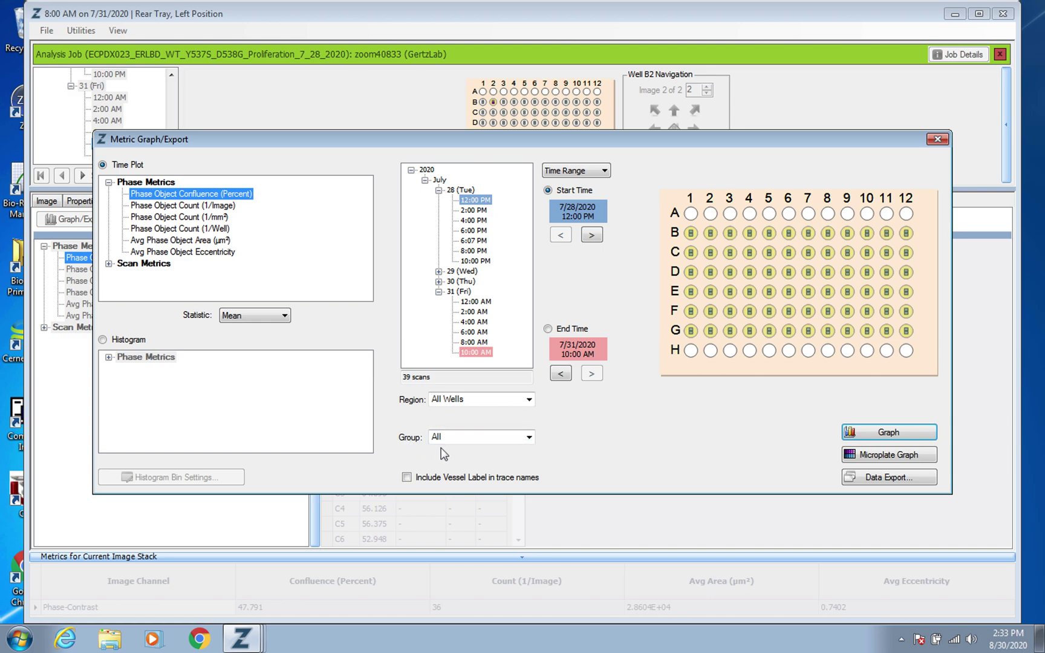
# Set the confluence time plot's well grouping to None, leaving it unchanged on rechecks
pyautogui.click(530, 437)
pyautogui.click(501, 484)
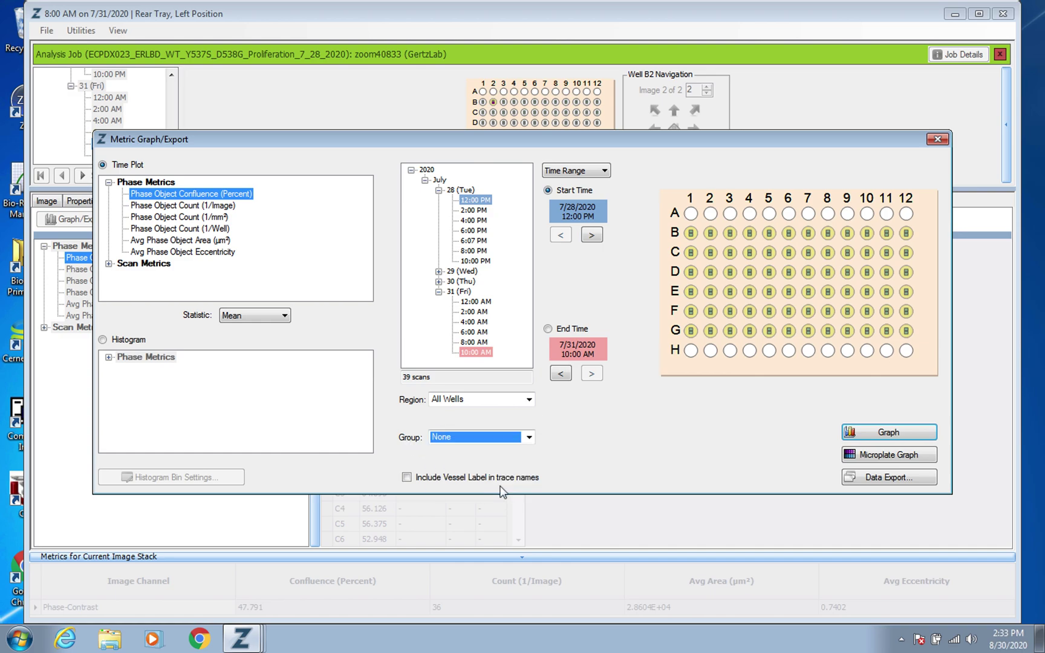
pyautogui.click(532, 439)
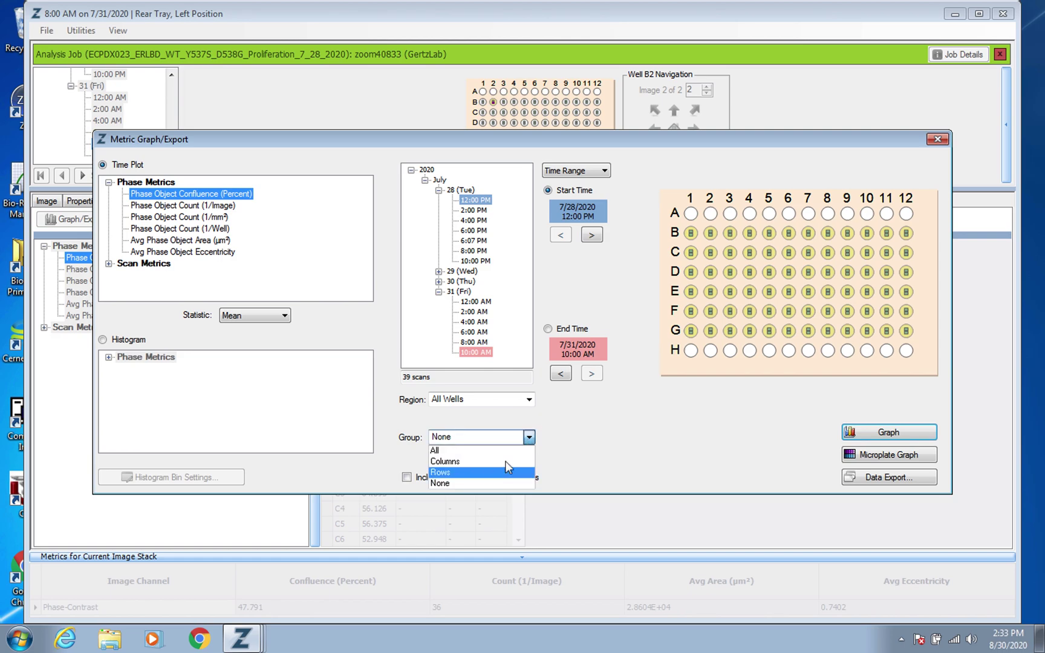
pyautogui.click(510, 481)
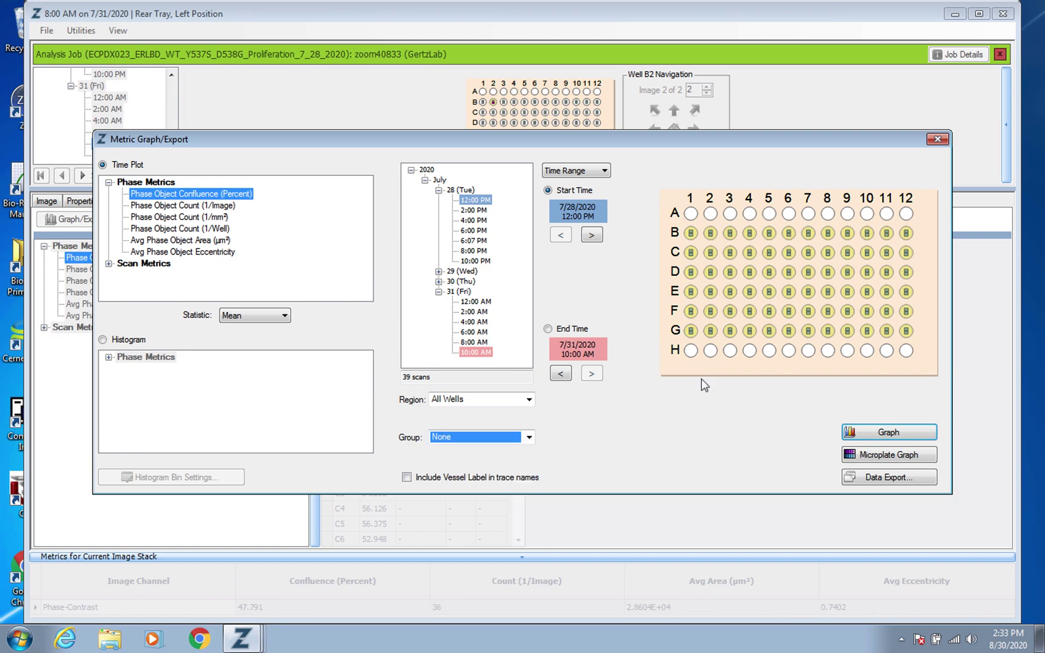
pyautogui.click(530, 438)
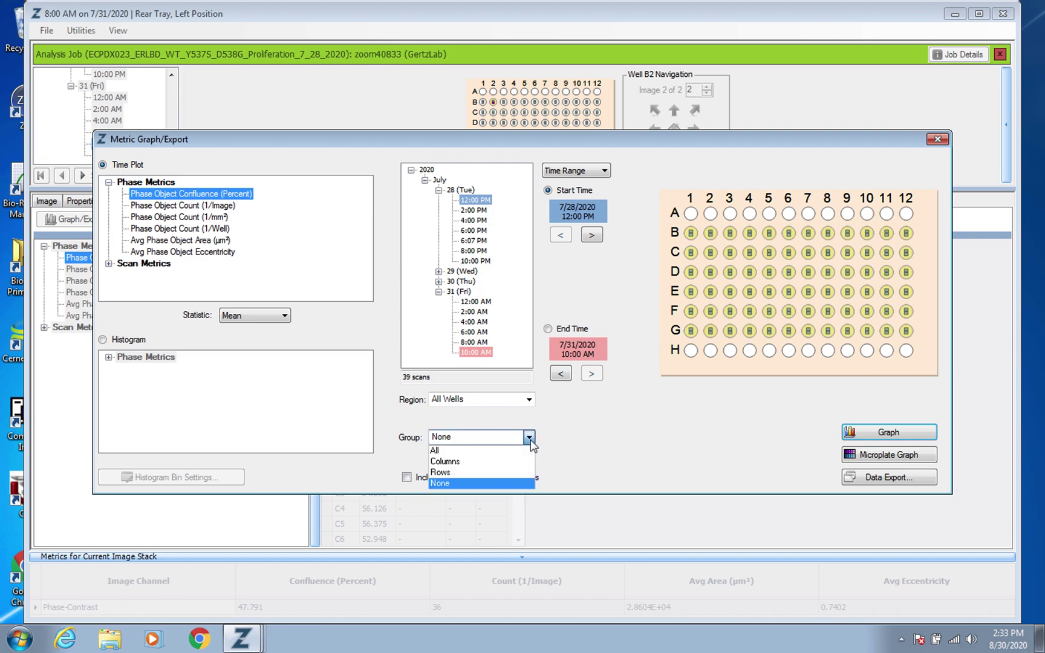
pyautogui.click(508, 484)
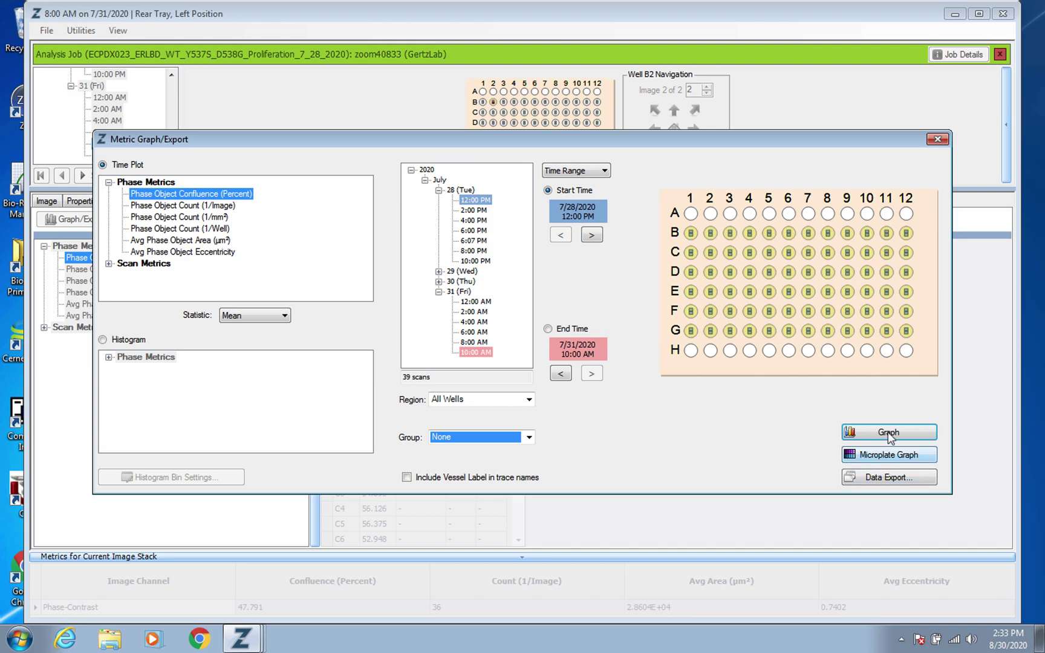
pyautogui.click(878, 478)
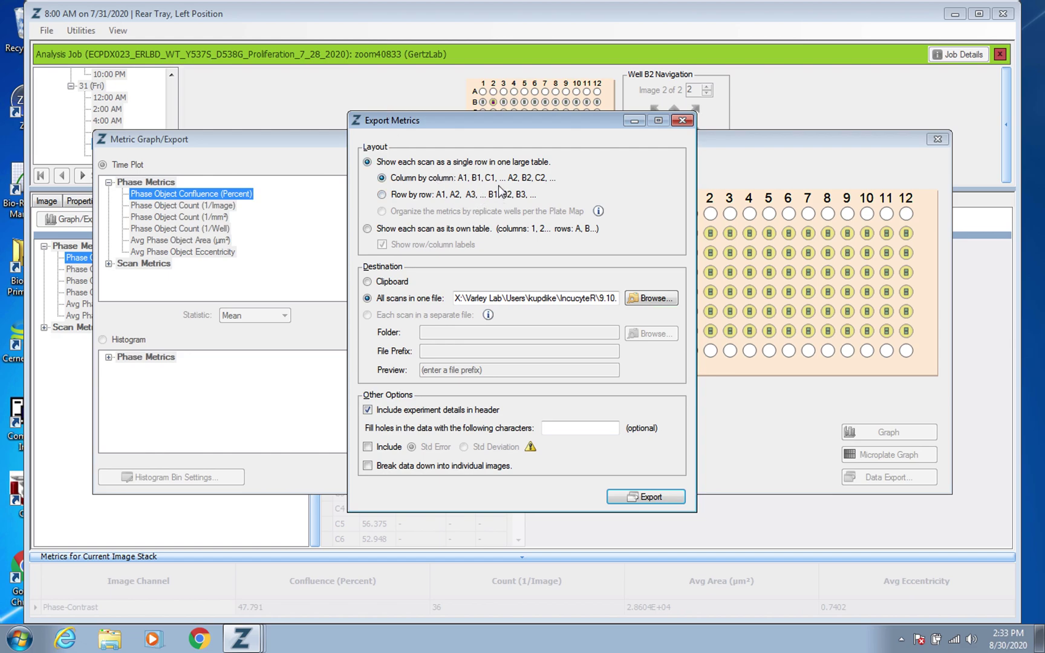
# Try row-by-row well order, return to column by column, and cancel picking a save location
pyautogui.click(381, 194)
pyautogui.moveTo(575, 120); pyautogui.dragTo(476, 116)
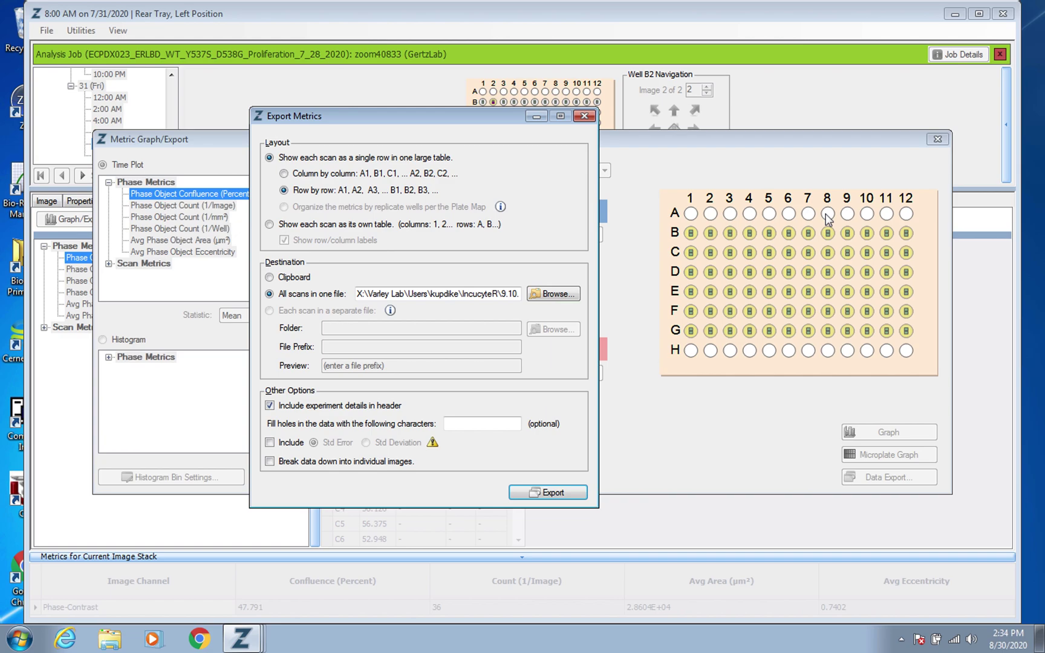
pyautogui.click(285, 174)
pyautogui.click(552, 295)
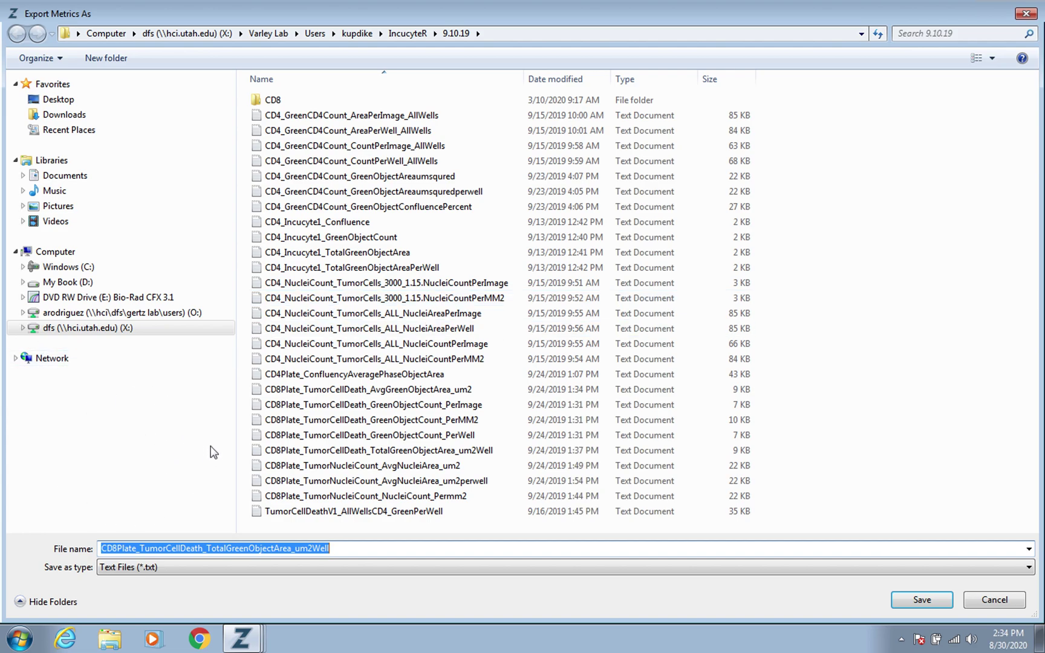
pyautogui.click(993, 600)
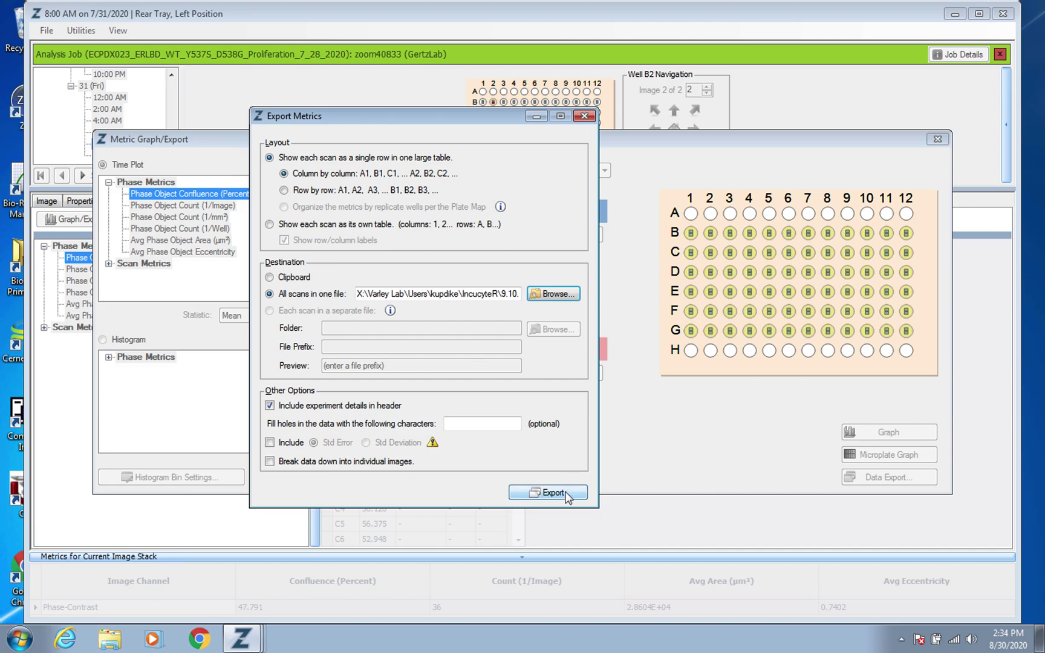
# Close Export Metrics, inspect the per-well confluence microplate graph, then close it and Graph/Export
pyautogui.click(584, 116)
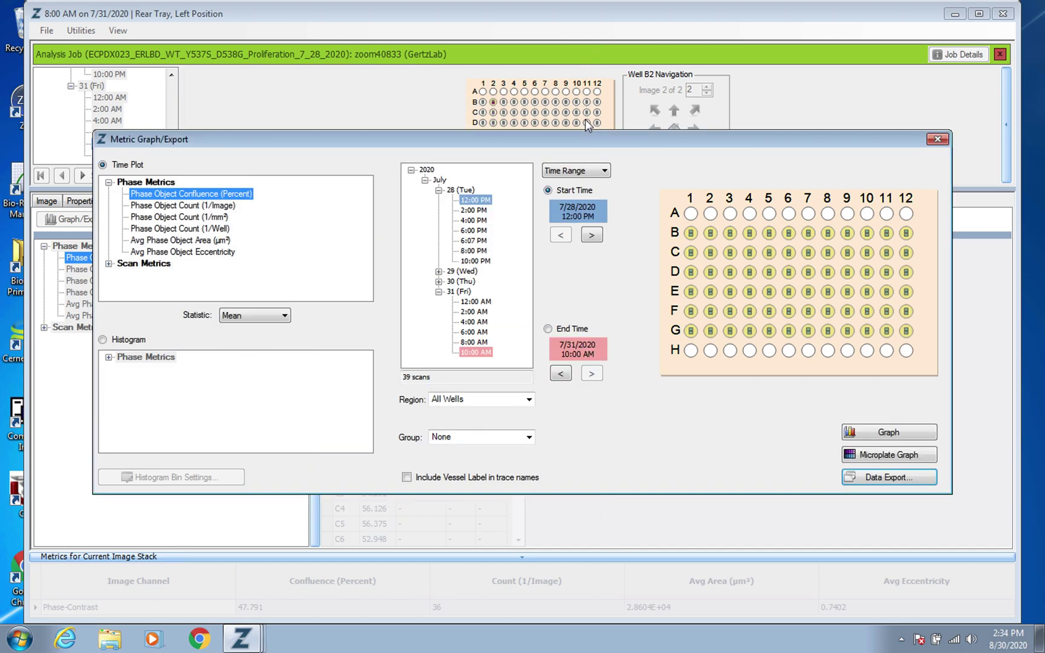
pyautogui.click(863, 455)
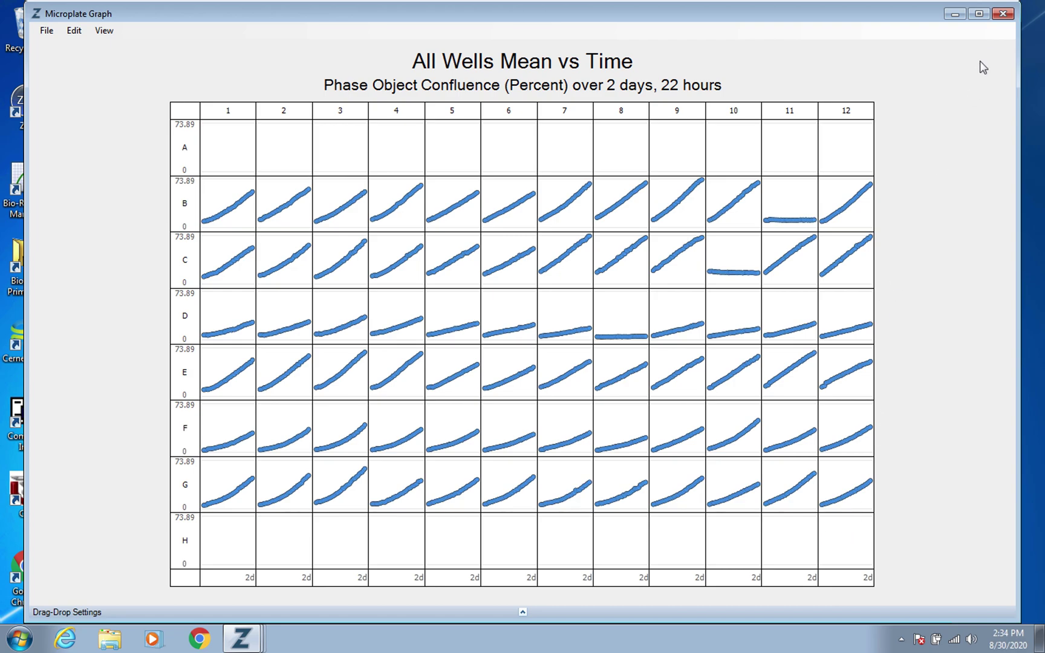
pyautogui.moveTo(896, 13); pyautogui.dragTo(561, 297)
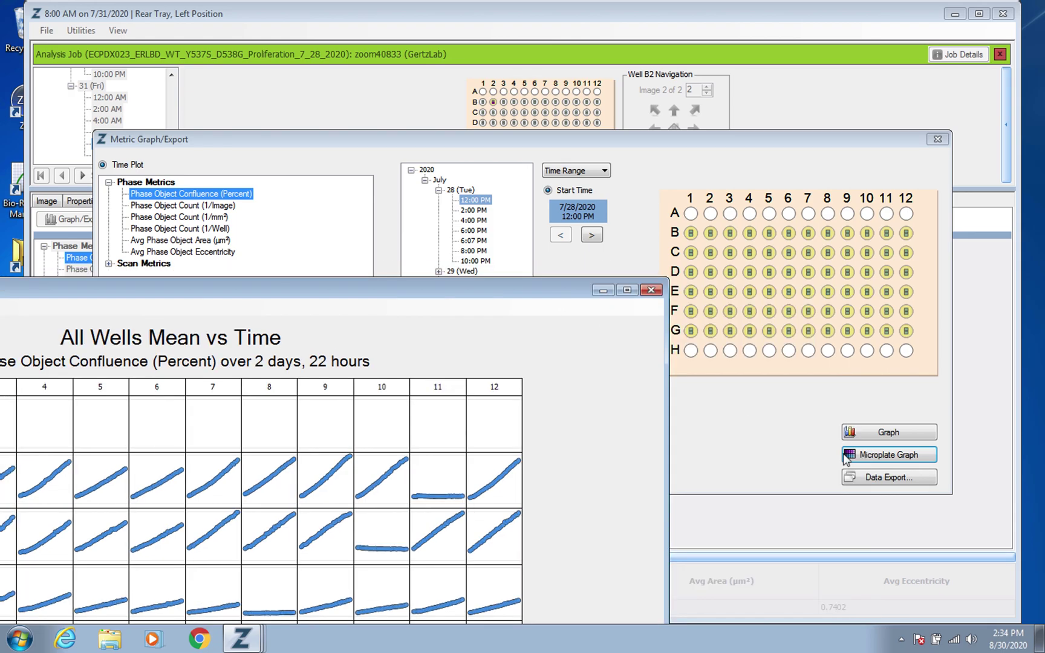
pyautogui.click(909, 452)
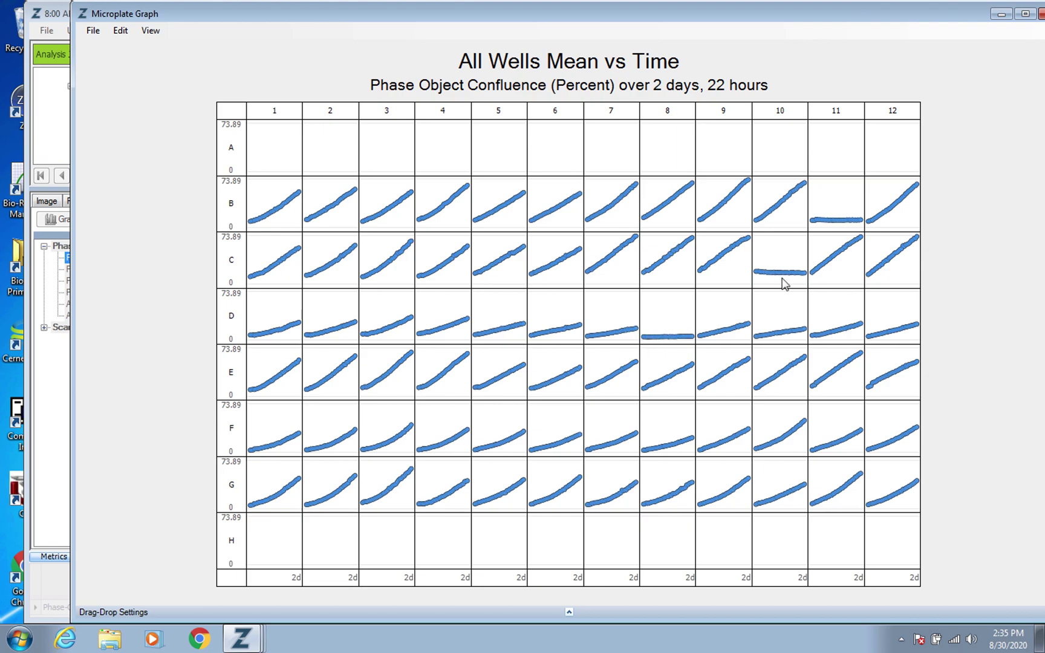
pyautogui.click(778, 17)
pyautogui.moveTo(779, 18); pyautogui.dragTo(740, 27)
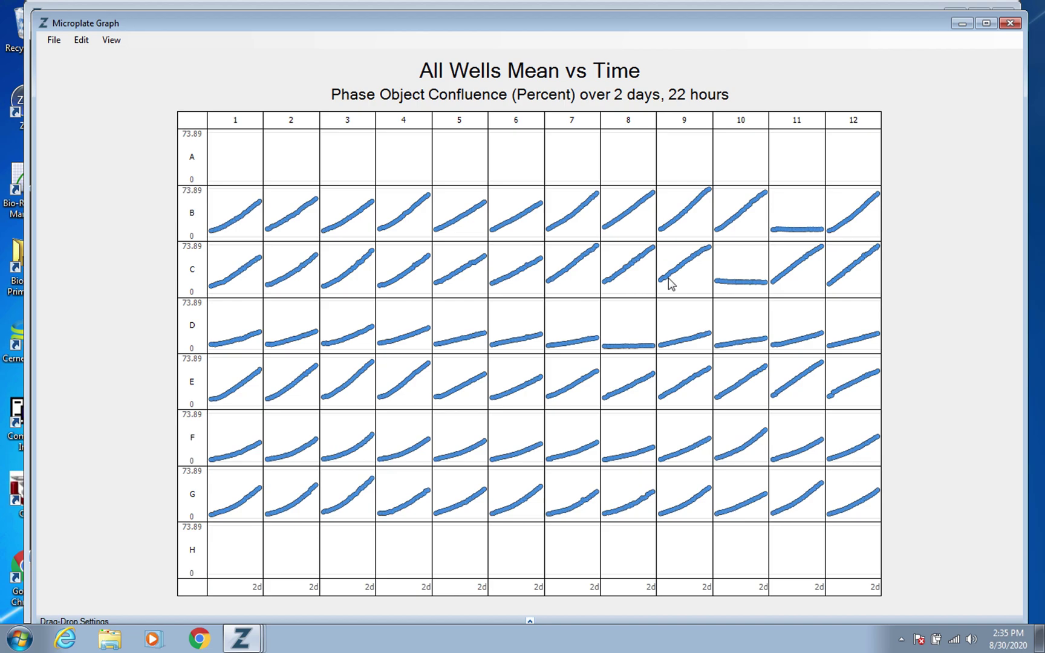
pyautogui.click(1011, 24)
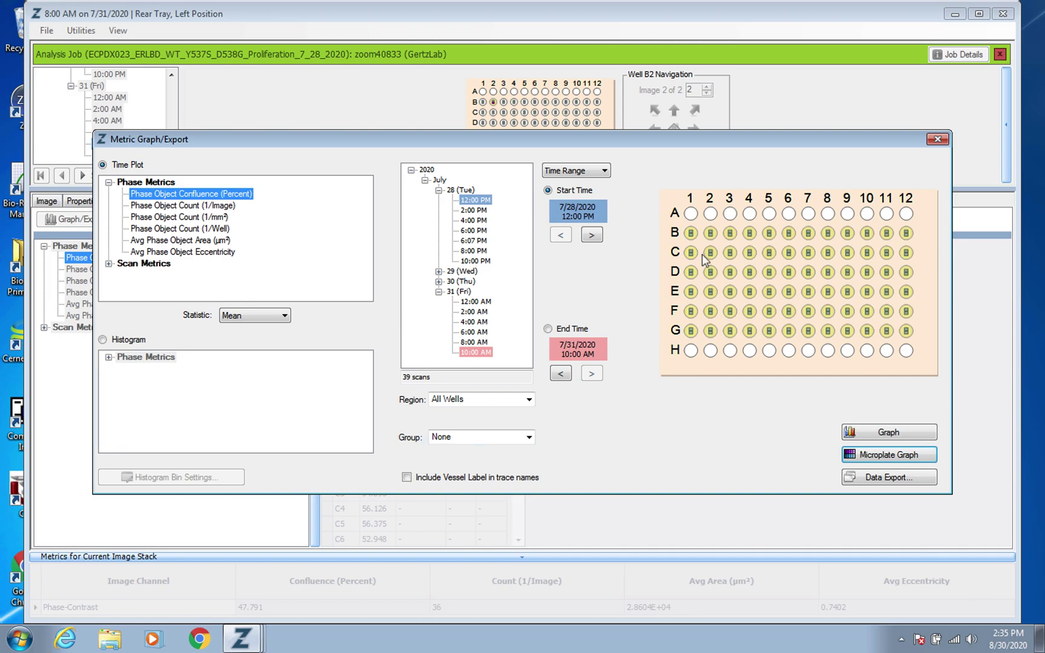
pyautogui.click(937, 139)
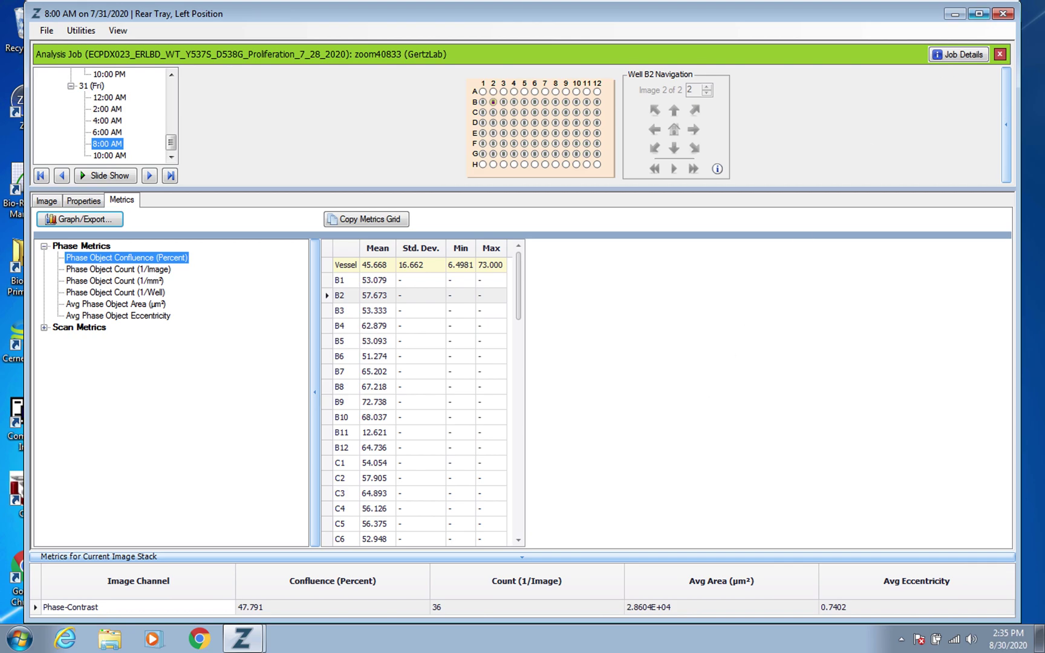
# Leave the proliferation job, open vessel MCF7_migration_070920, and start a new analysis job setup
pyautogui.click(1004, 16)
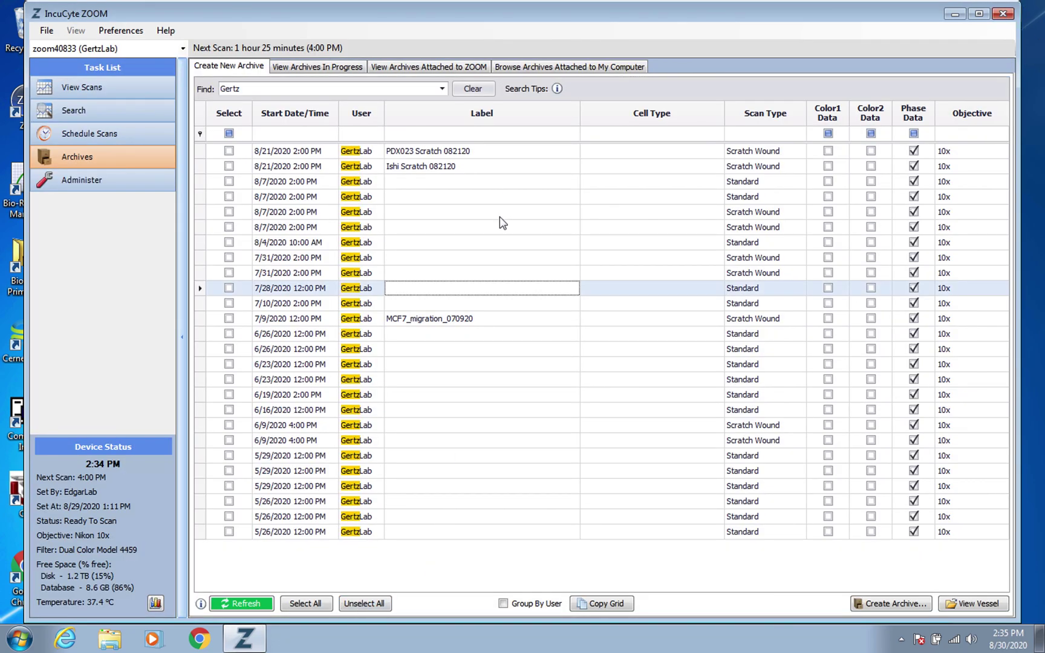
pyautogui.doubleClick(530, 321)
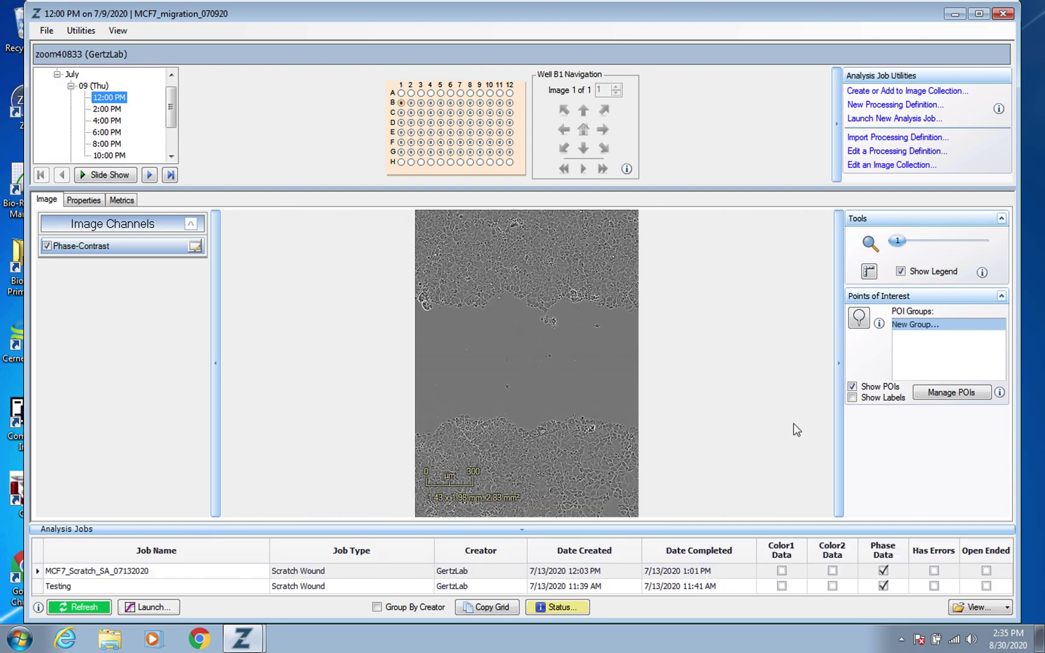
pyautogui.click(906, 119)
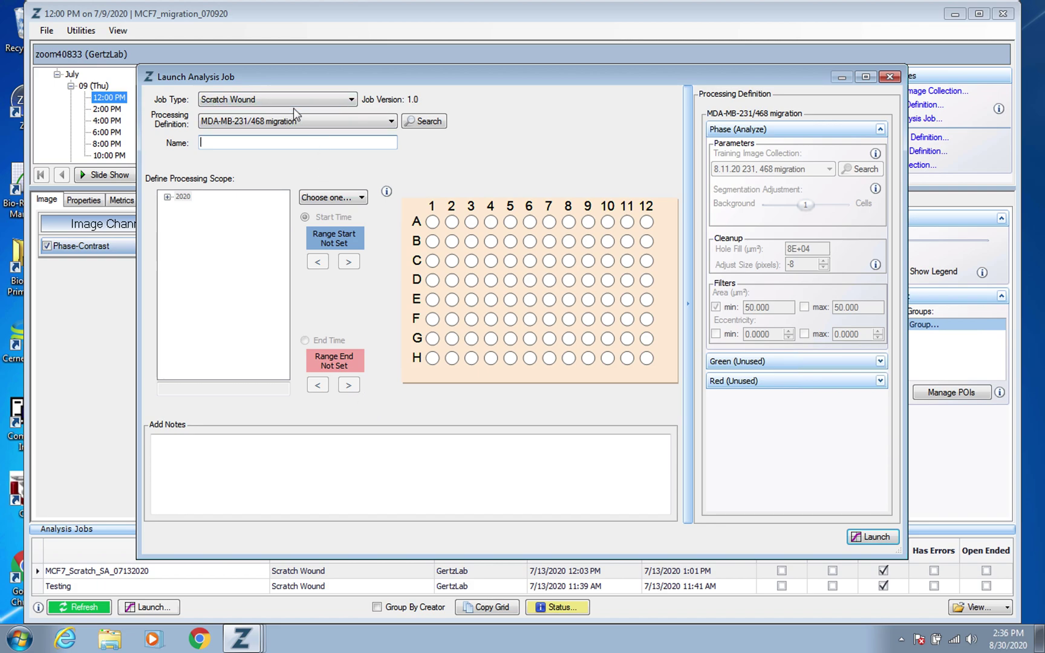
# Draft a MDA-MB-231/468 migration job over a Time Range for wells B1–F12, then cancel it
pyautogui.click(327, 122)
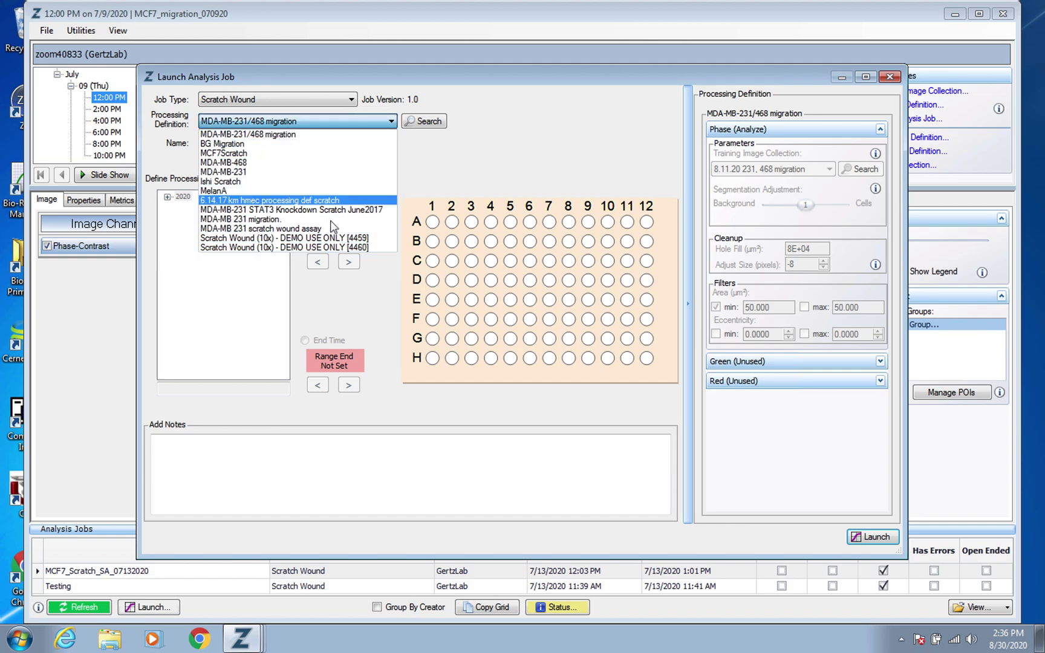
pyautogui.click(369, 121)
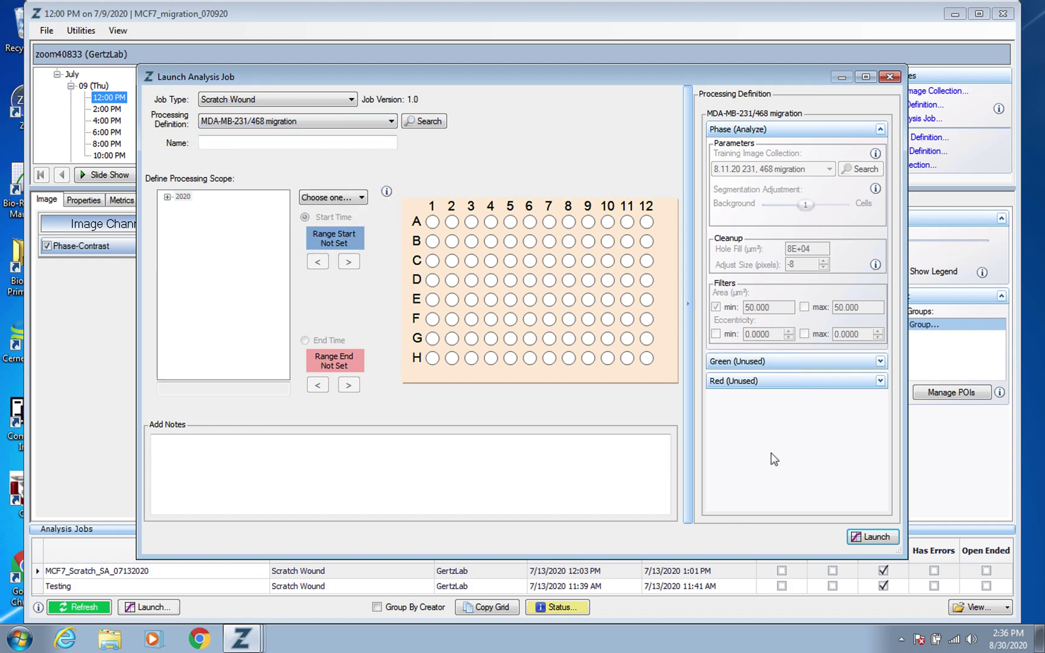
pyautogui.click(346, 200)
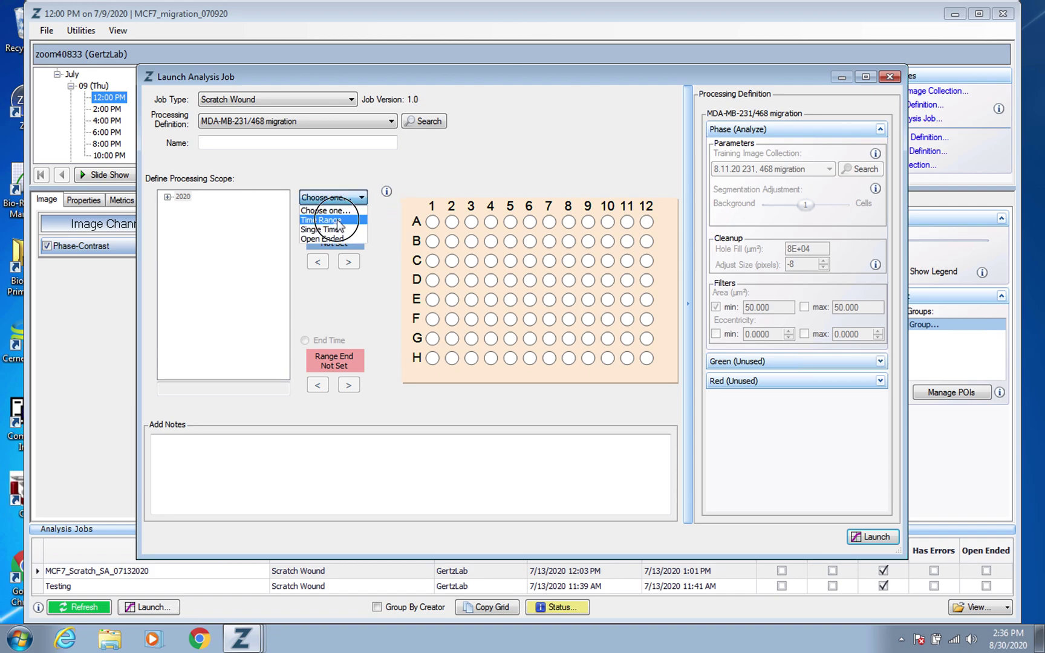
pyautogui.click(342, 216)
pyautogui.moveTo(433, 244); pyautogui.dragTo(677, 330)
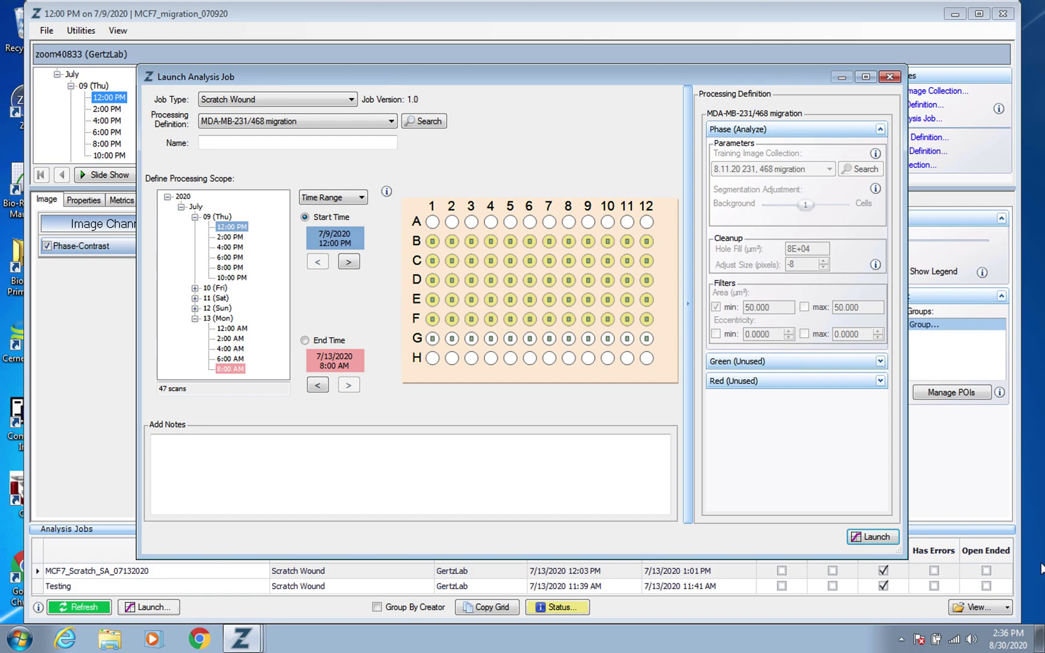
pyautogui.click(225, 144)
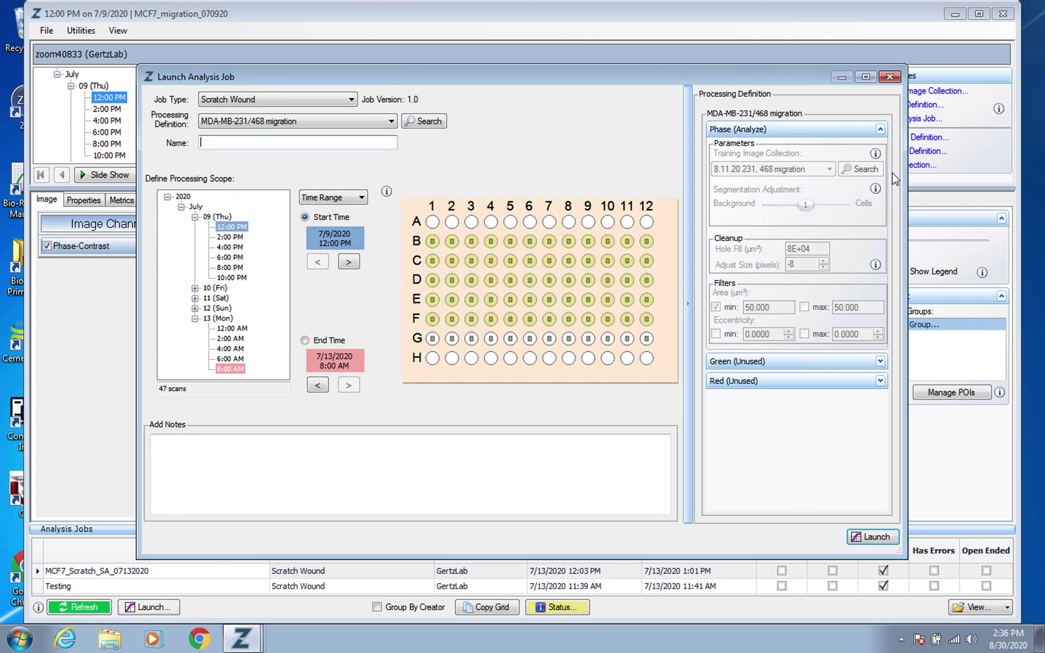
pyautogui.click(889, 76)
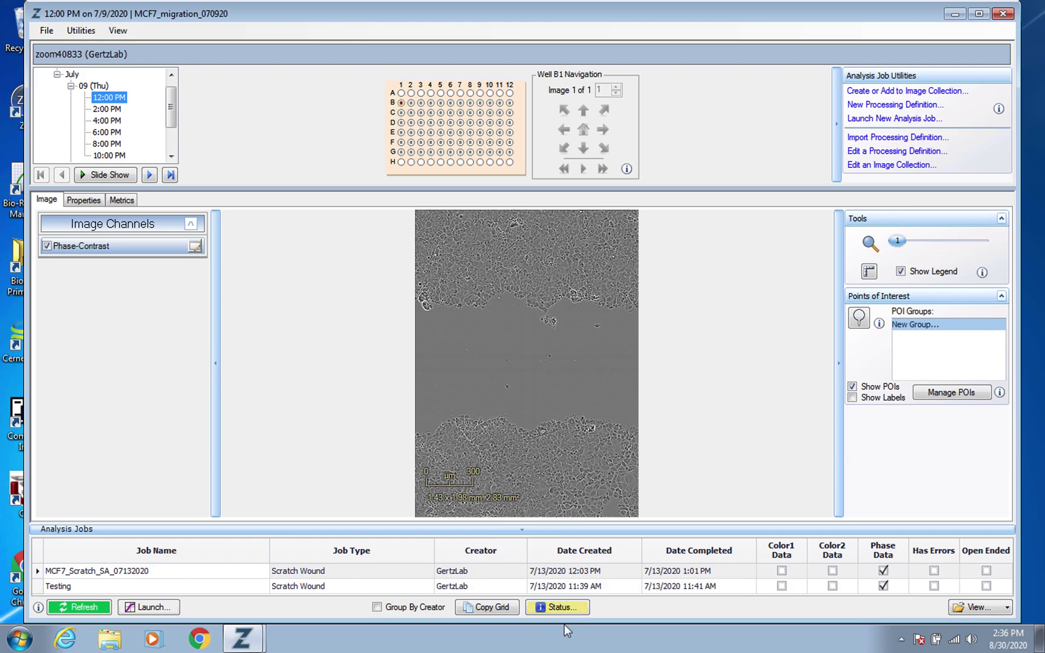
pyautogui.click(559, 607)
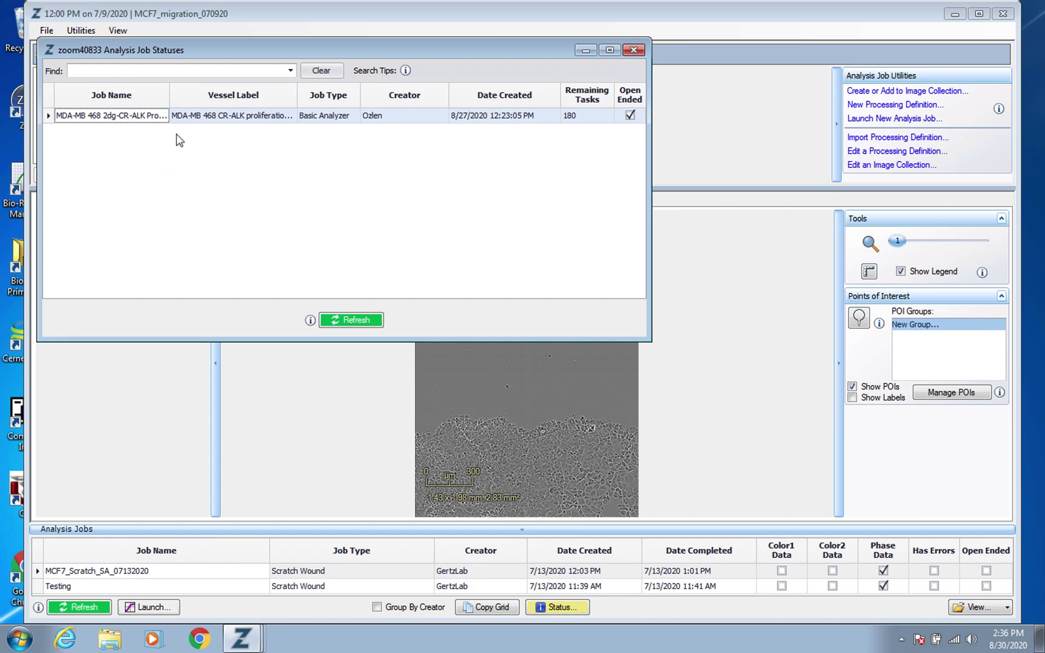
pyautogui.click(634, 50)
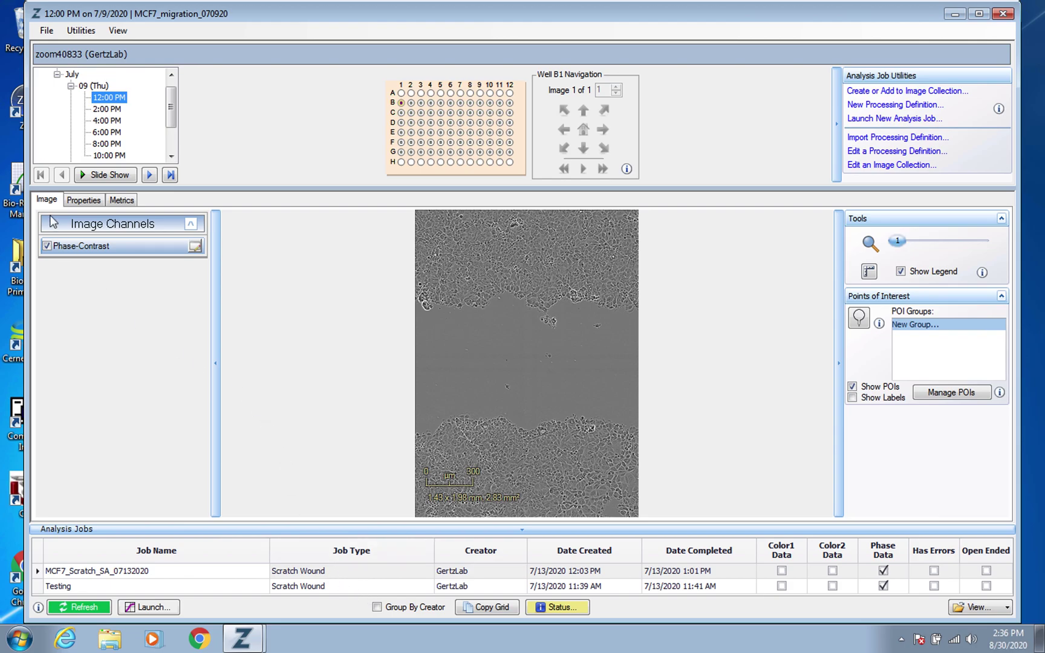
pyautogui.click(121, 200)
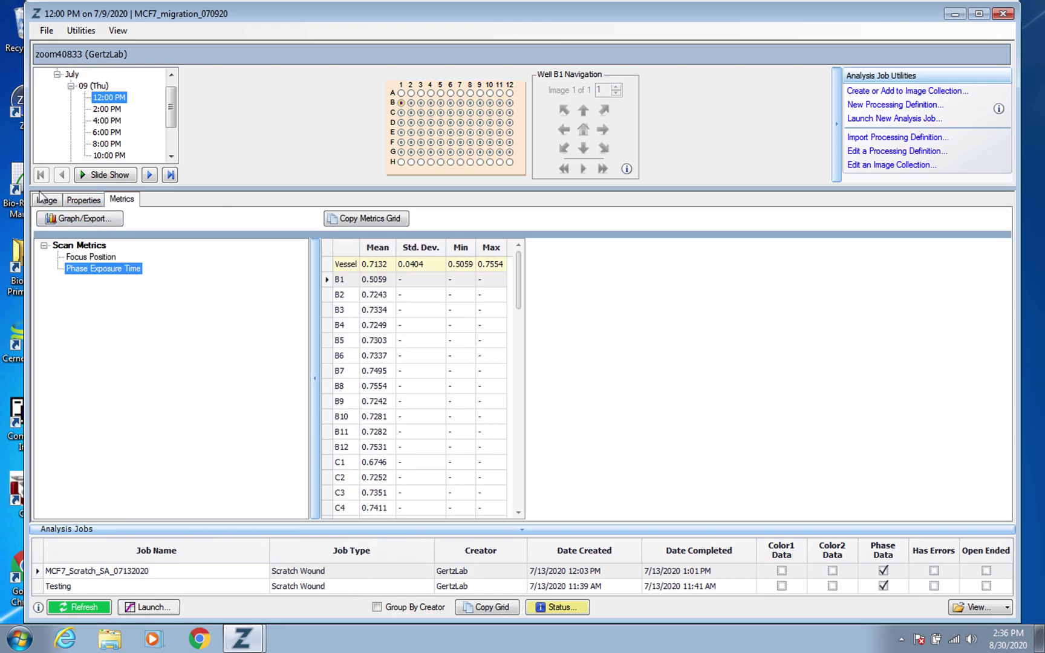
# Return to the image view, open job MCF7_Scratch_SA_07132020, and turn on its confluence mask
pyautogui.click(46, 199)
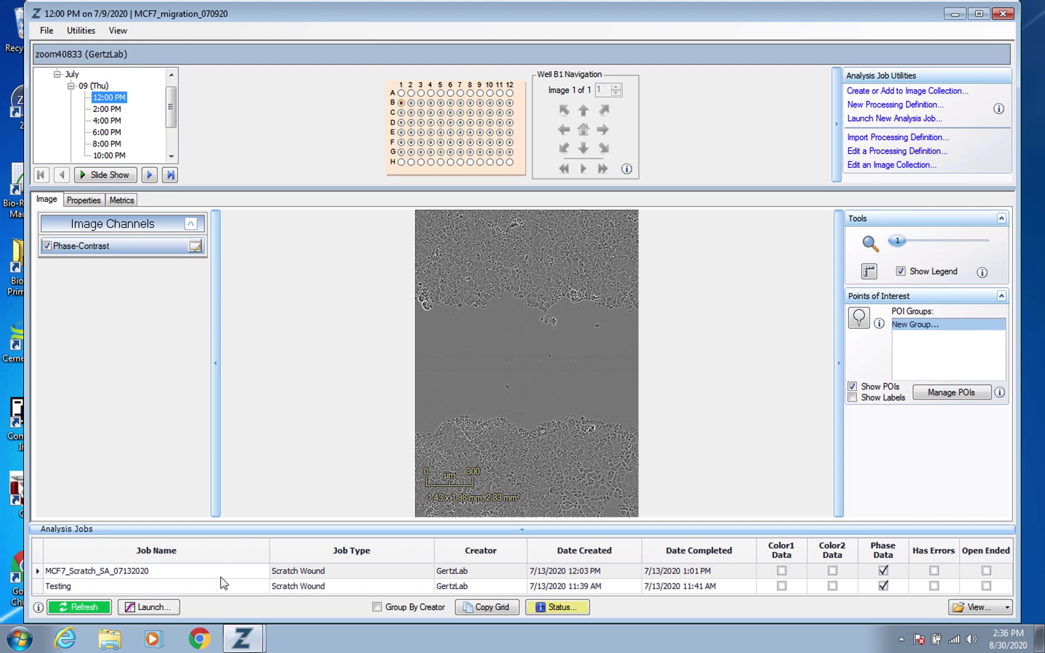
pyautogui.doubleClick(362, 576)
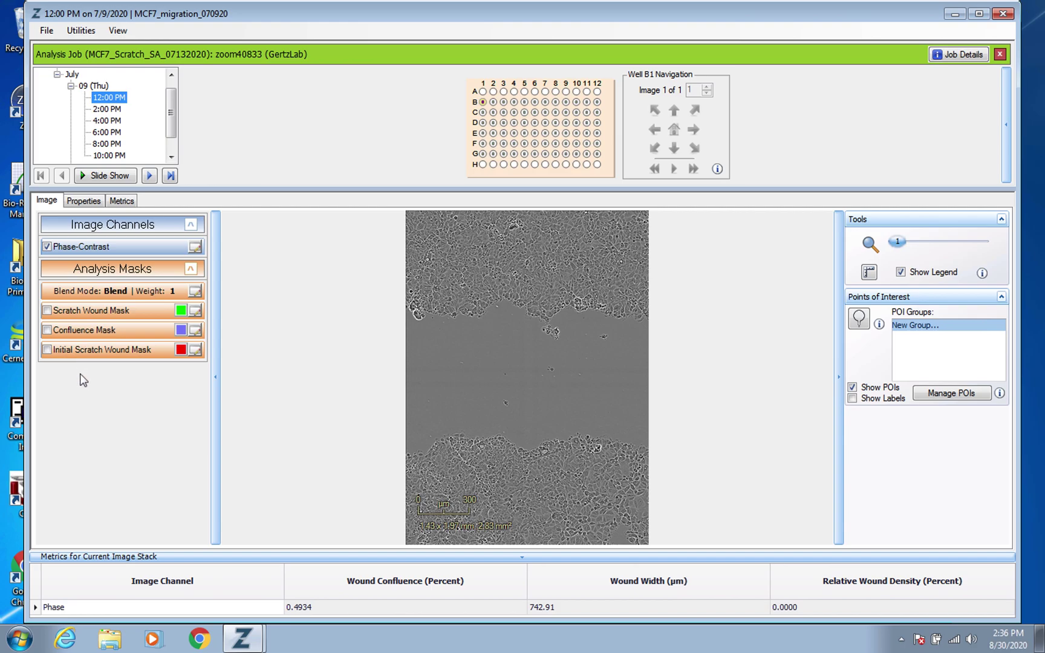
pyautogui.click(46, 330)
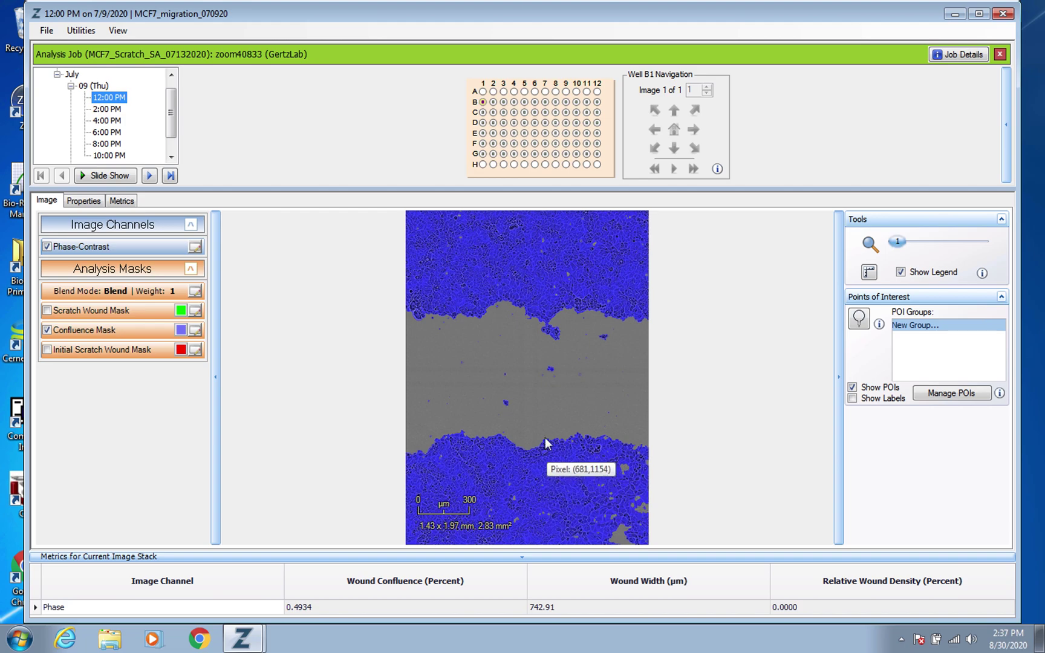
# Inspect well B1's masked image: 0.4934% wound confluence and 742.91 µm wound width
pyautogui.moveTo(524, 362)
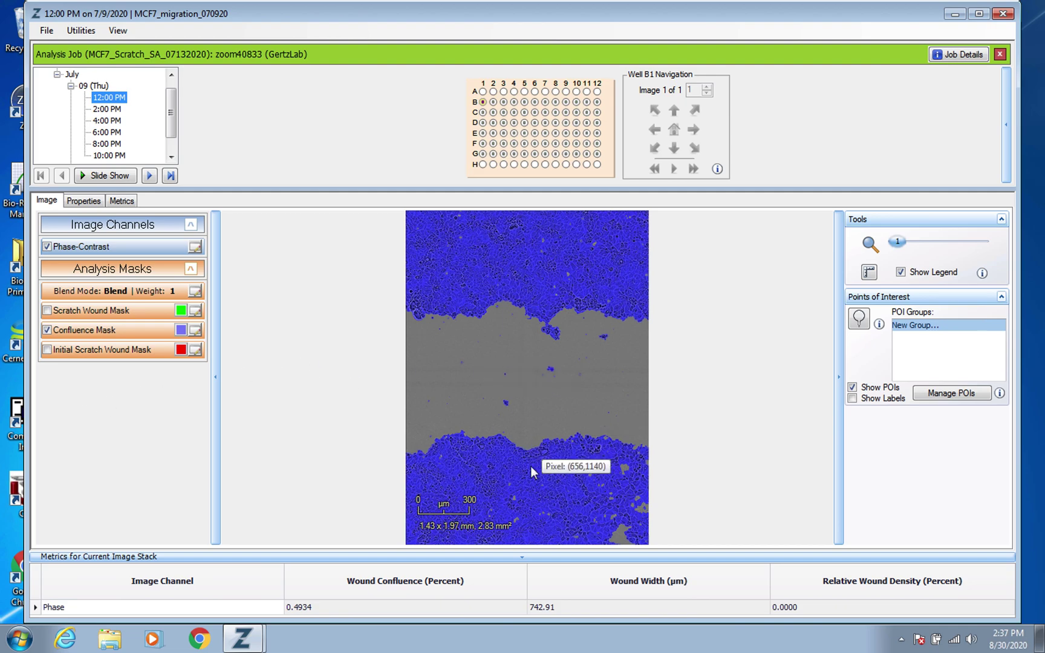
pyautogui.moveTo(526, 472)
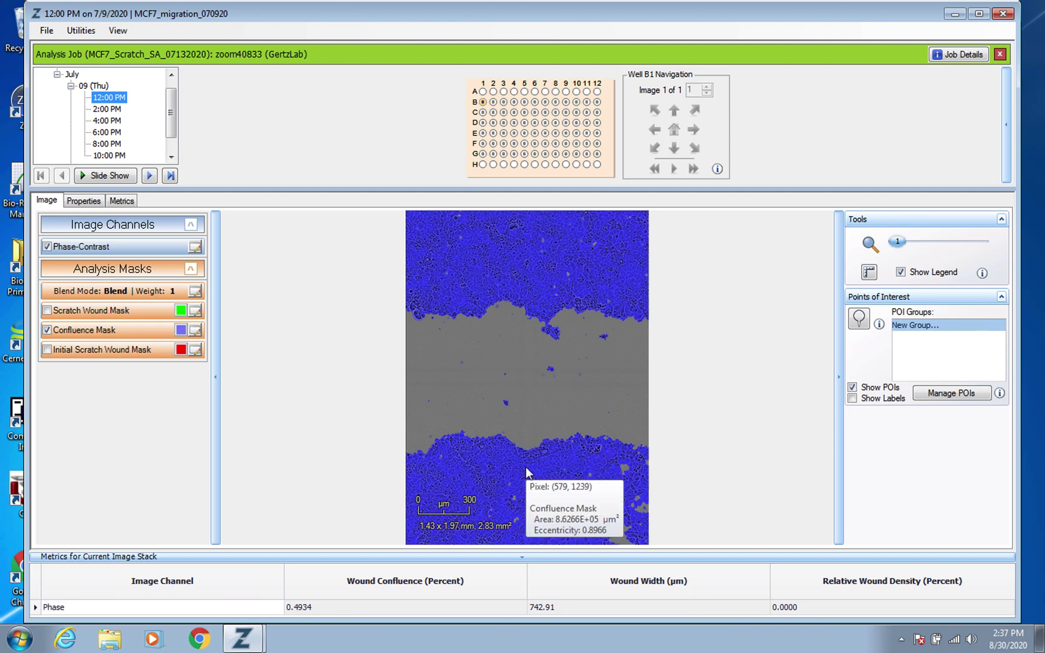
pyautogui.moveTo(531, 400)
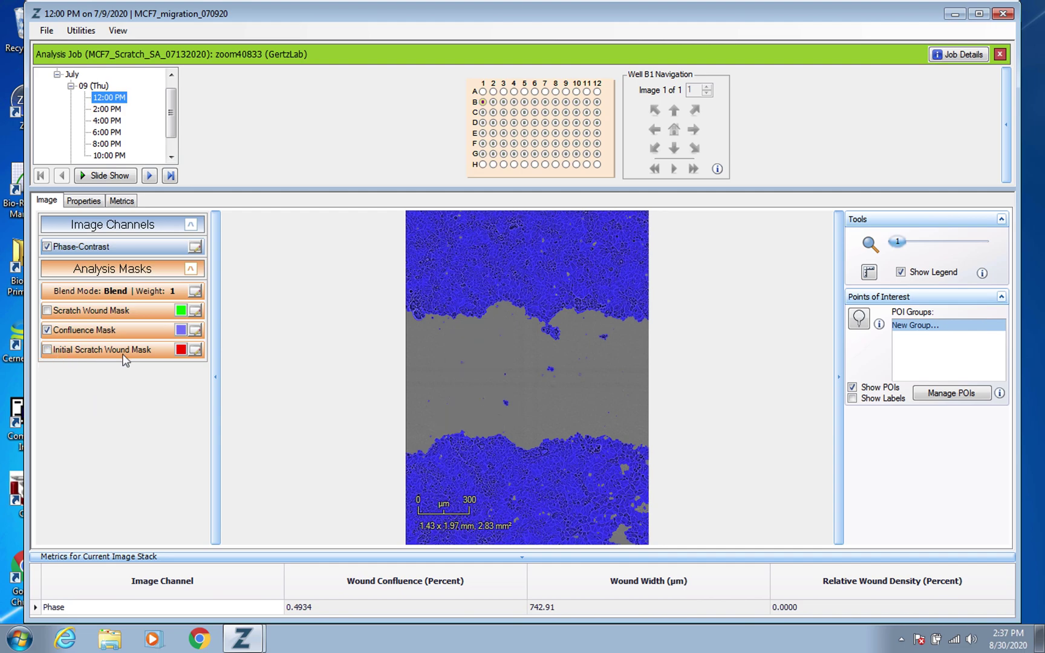
# Add the initial scratch wound mask to well B1's image
pyautogui.click(56, 351)
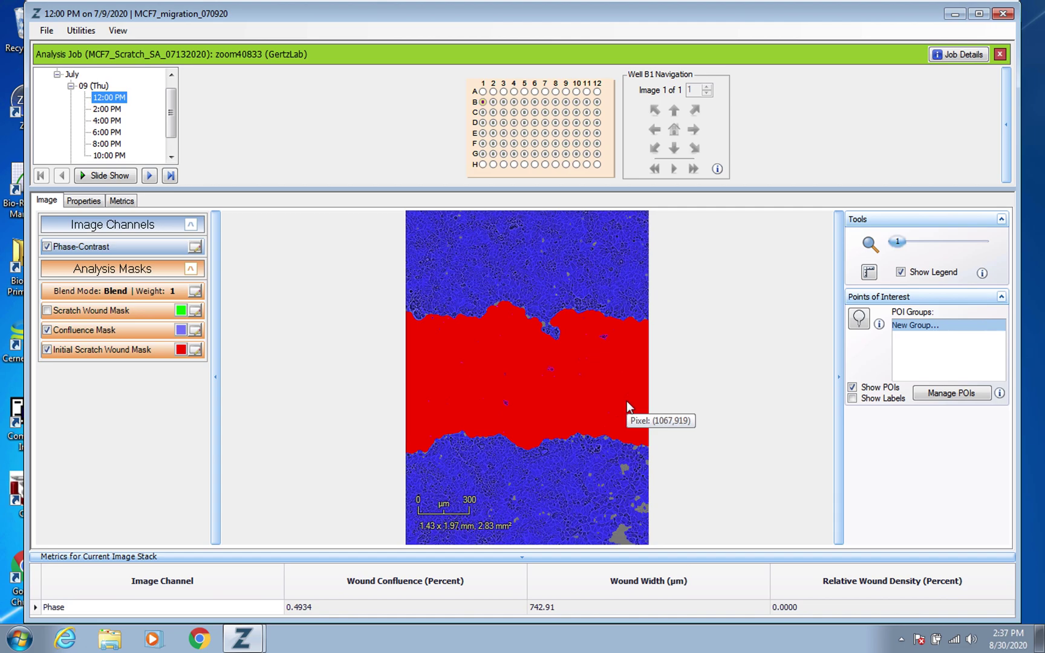
pyautogui.click(468, 386)
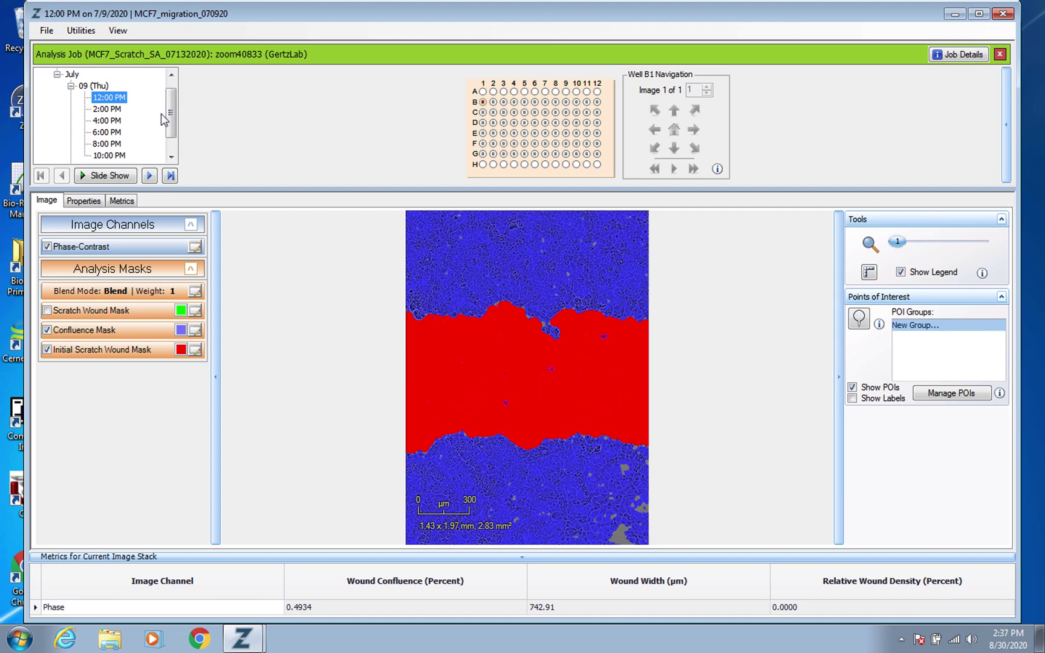
pyautogui.moveTo(171, 117); pyautogui.dragTo(175, 129)
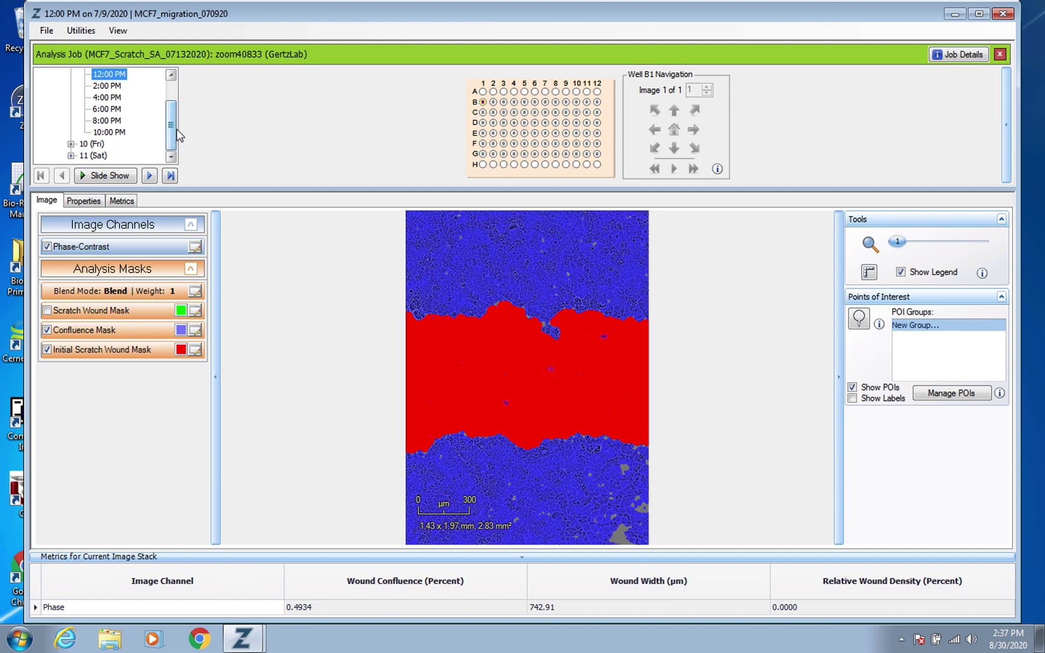
# Load the 10 (Fri) 6:00 AM scan and overlay the scratch wound mask
pyautogui.click(71, 144)
pyautogui.click(109, 120)
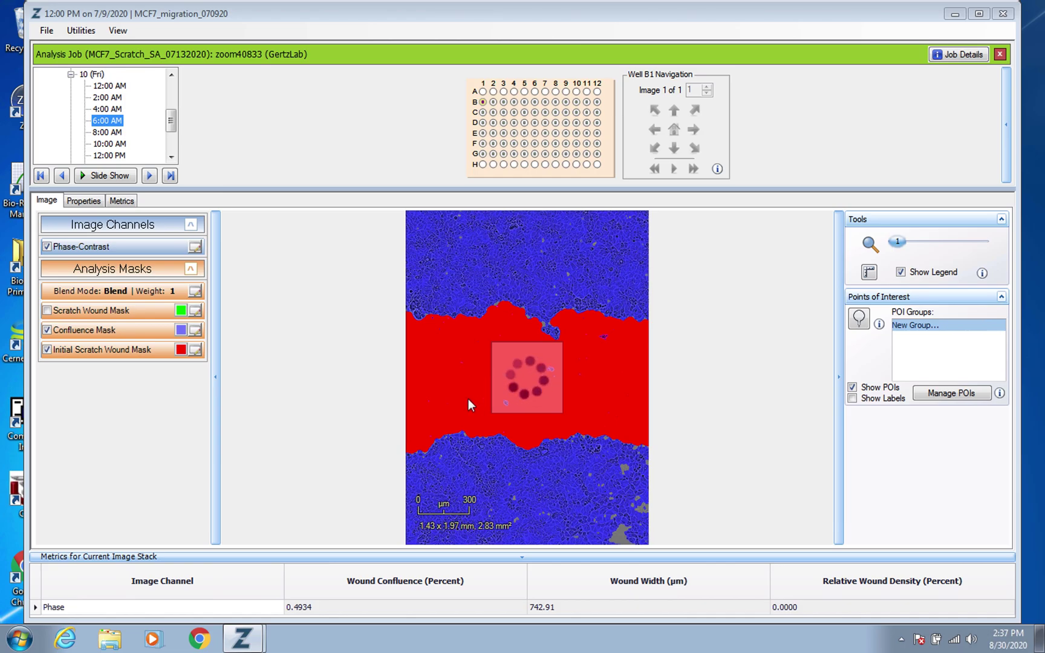
pyautogui.moveTo(468, 399)
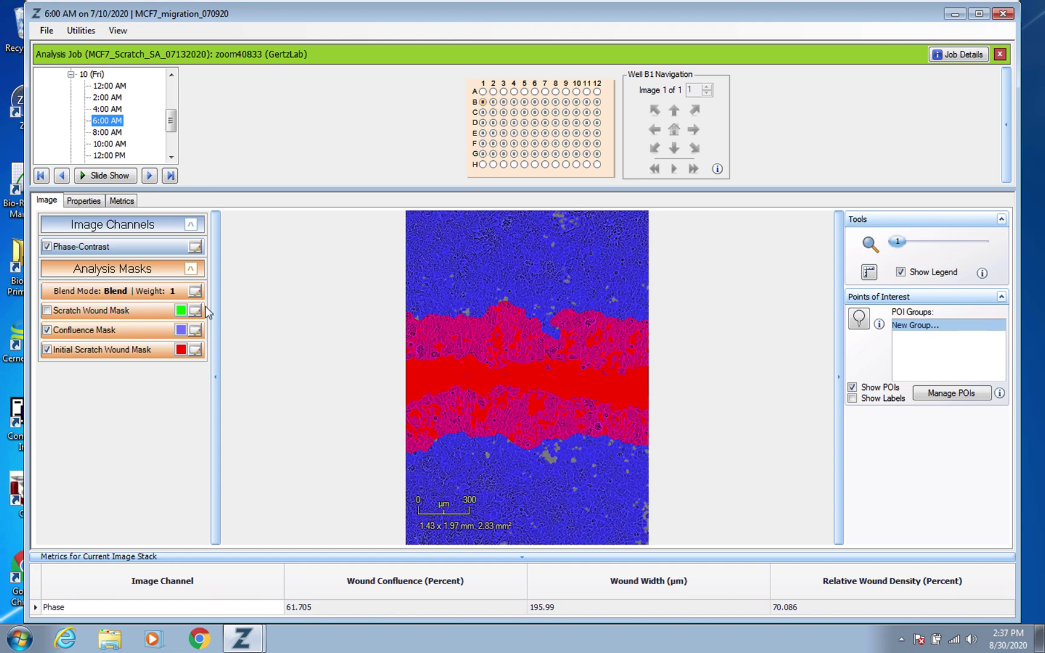
pyautogui.moveTo(585, 363)
pyautogui.moveTo(438, 420)
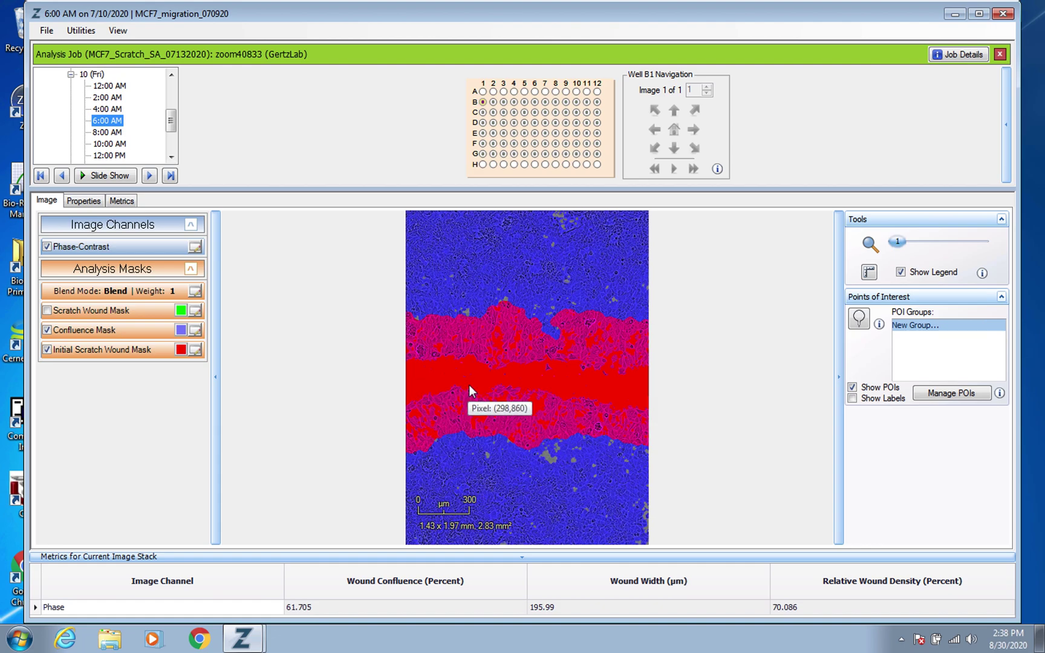
pyautogui.click(47, 311)
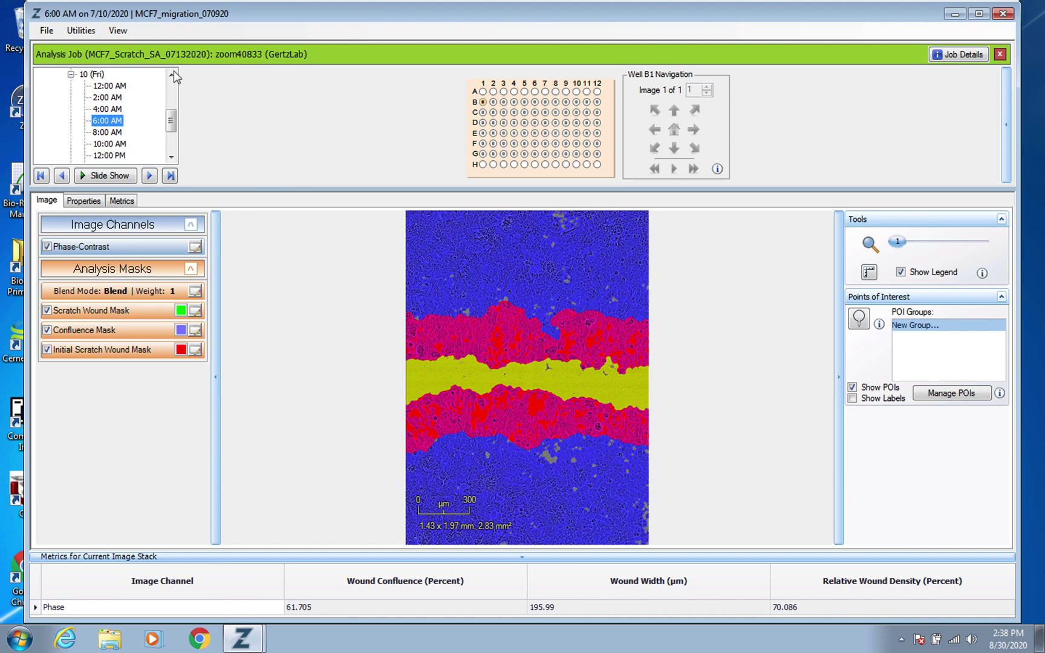
# Set up a blended-composite movie export of well B1 and open its Export Designer preview
pyautogui.click(90, 33)
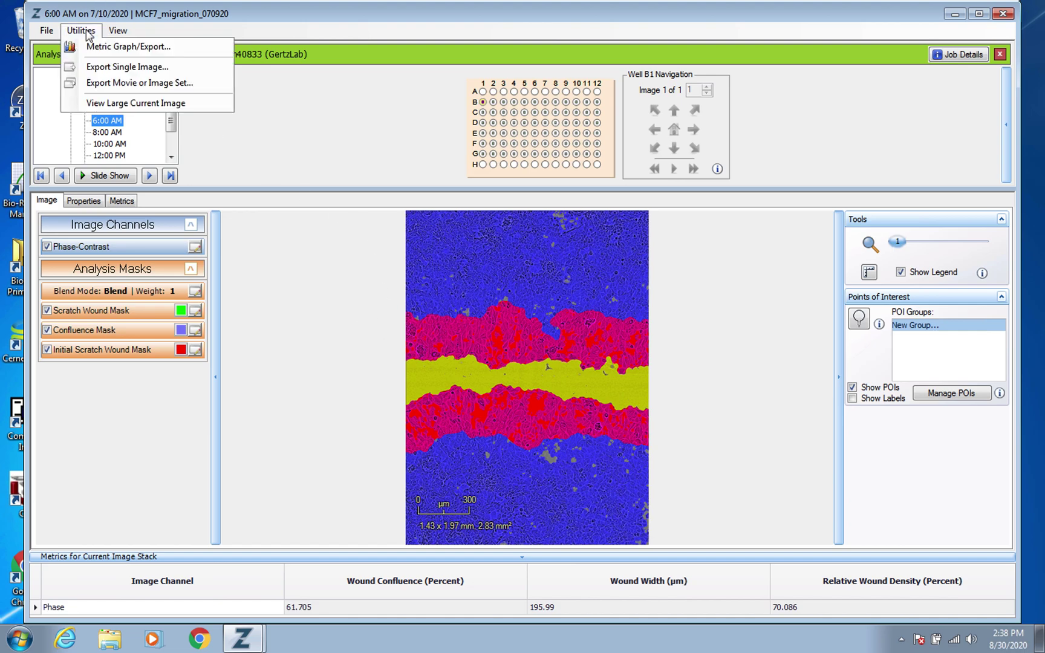
pyautogui.click(110, 82)
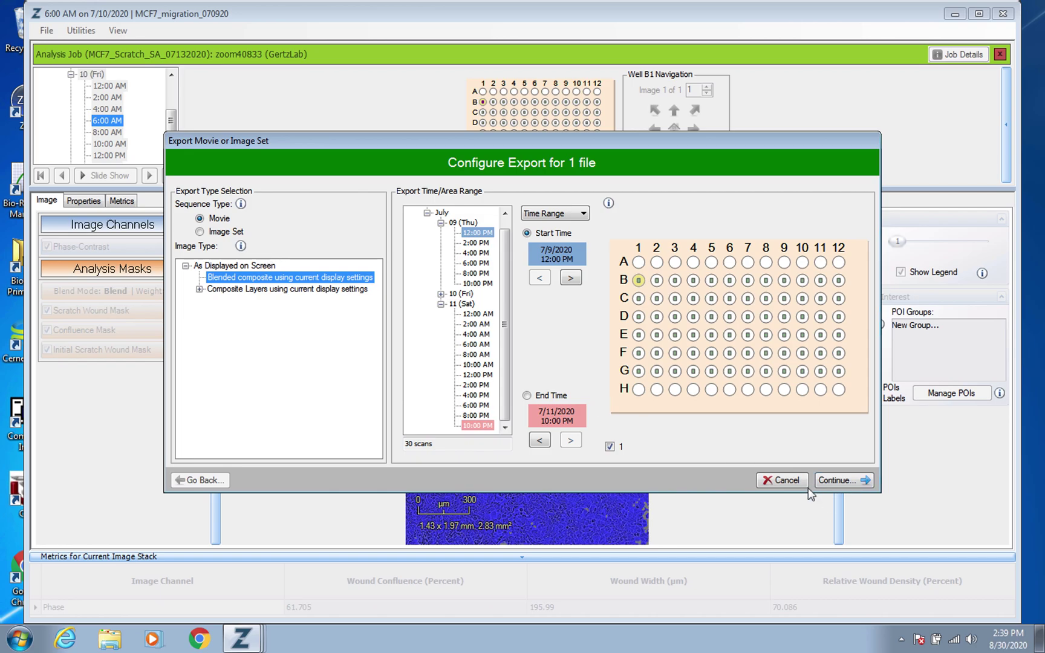
pyautogui.click(832, 480)
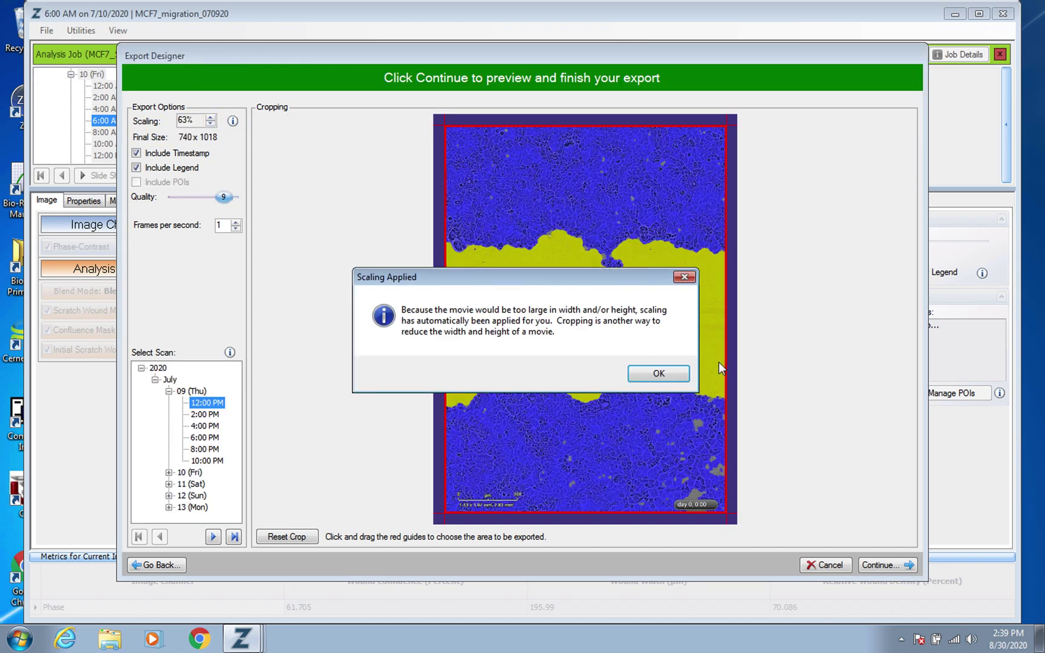
# Accept the 63% scaling and preview the movie at up to 7 fps, settling on 5 fps
pyautogui.click(658, 372)
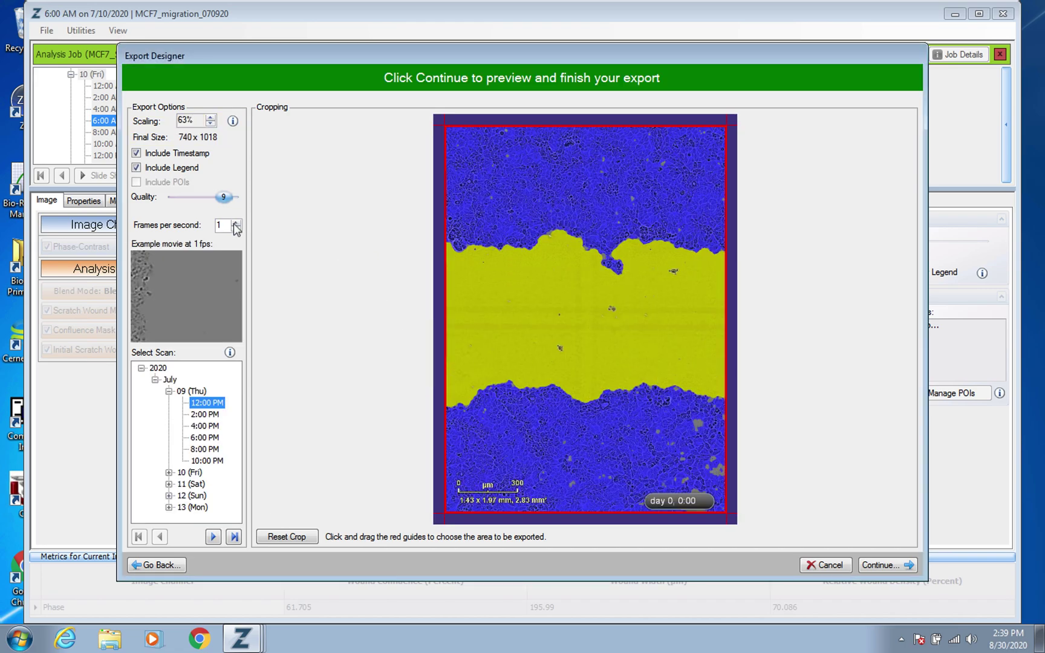
pyautogui.click(236, 222)
pyautogui.click(236, 222)
pyautogui.click(236, 222)
pyautogui.click(236, 222)
pyautogui.click(236, 222)
pyautogui.click(236, 222)
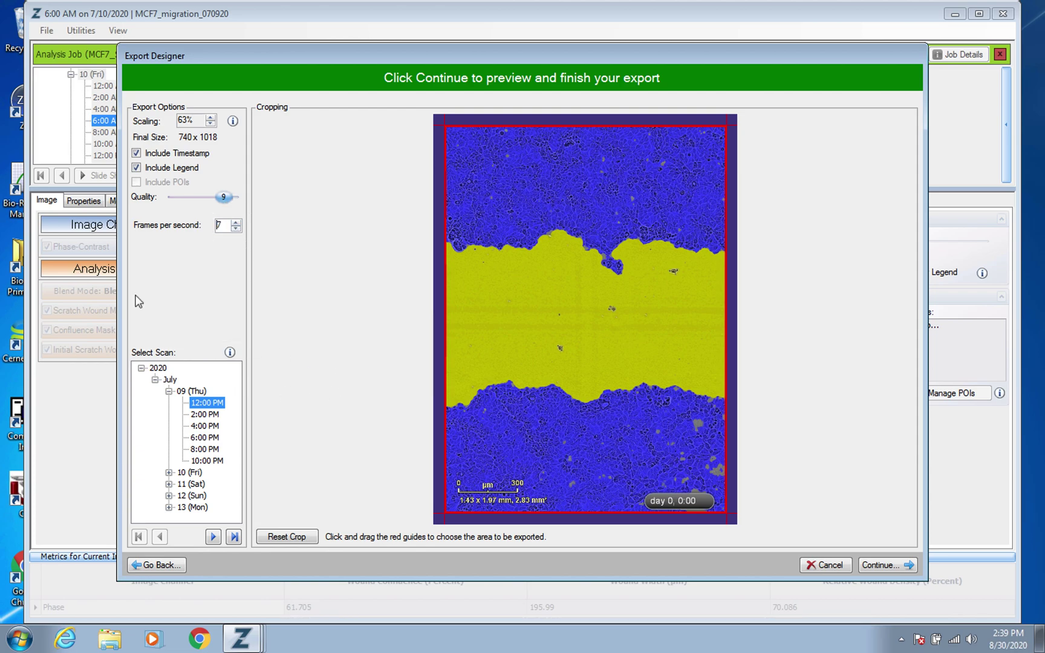
pyautogui.click(236, 228)
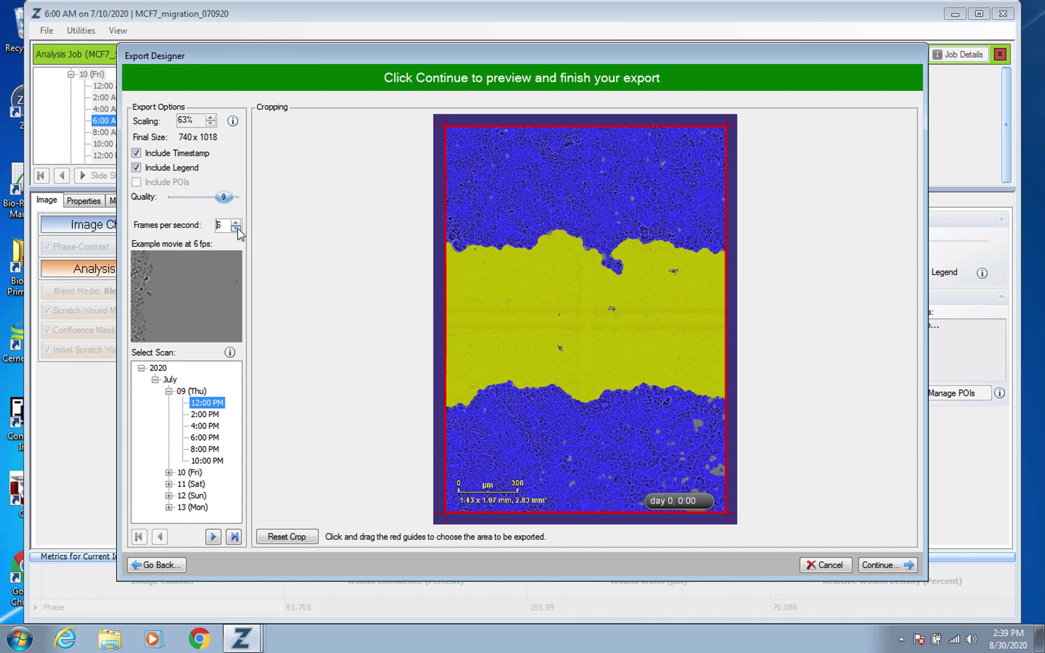
pyautogui.click(236, 228)
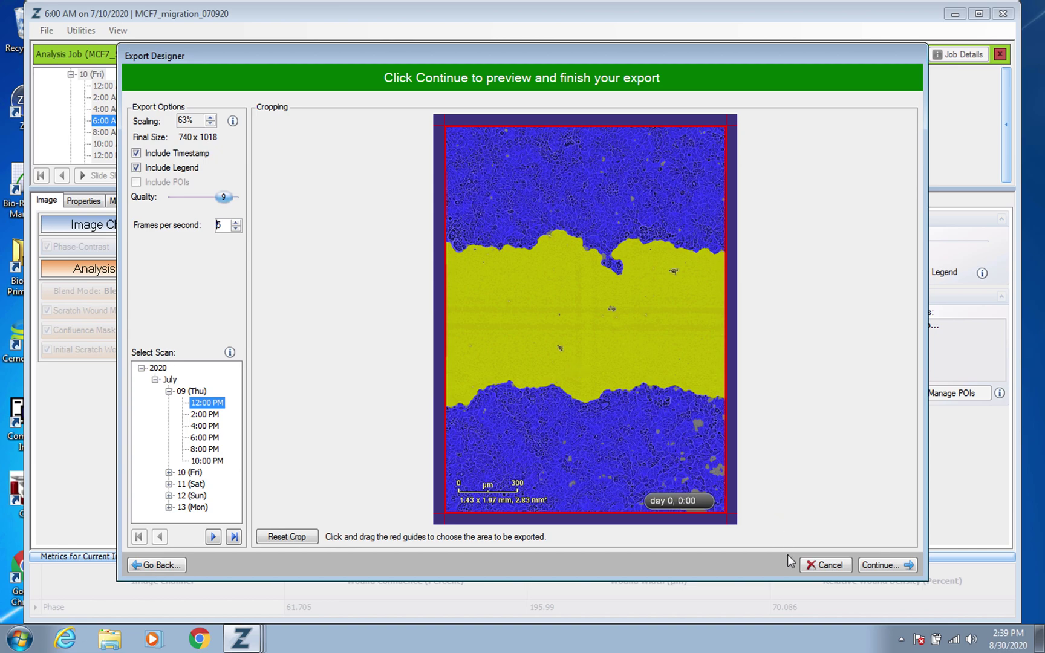
# Discard the movie export and show the plate metrics for every well
pyautogui.click(832, 568)
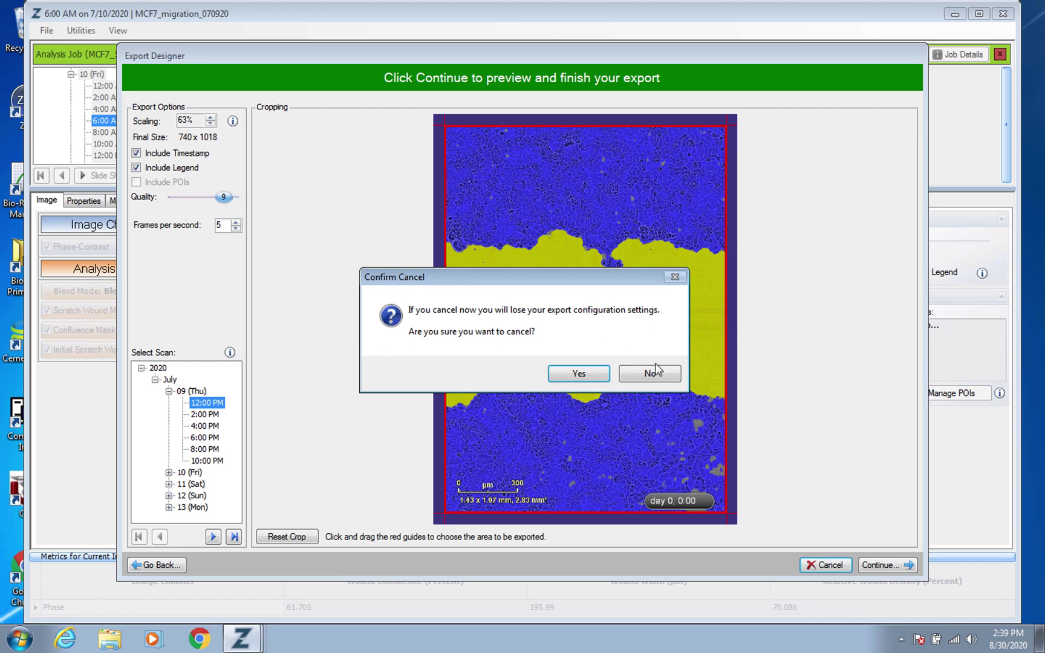
pyautogui.click(581, 373)
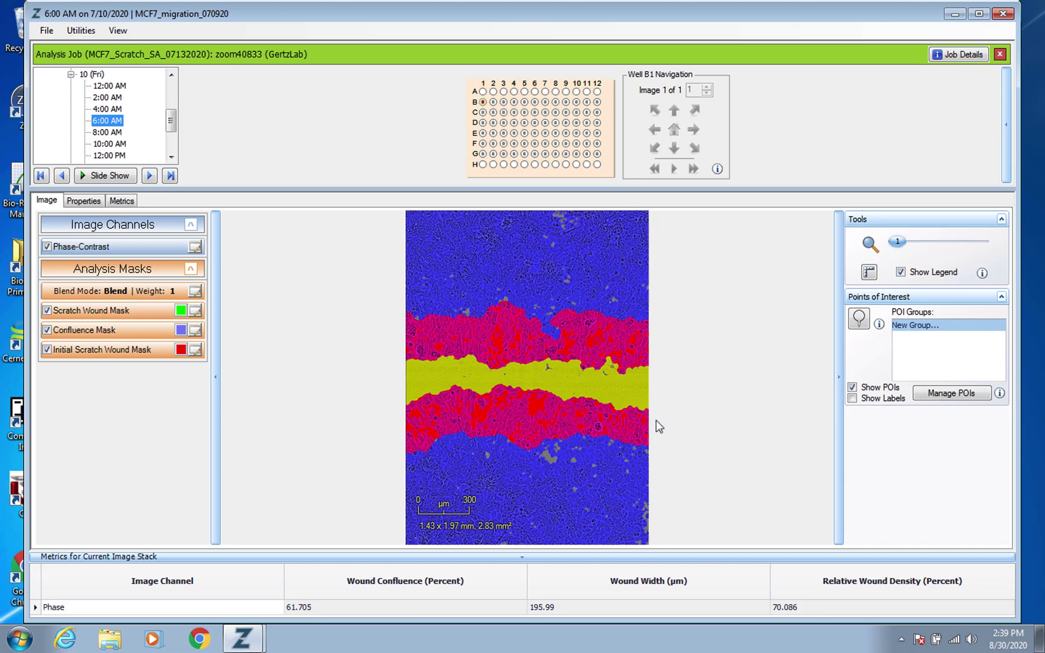
pyautogui.click(123, 201)
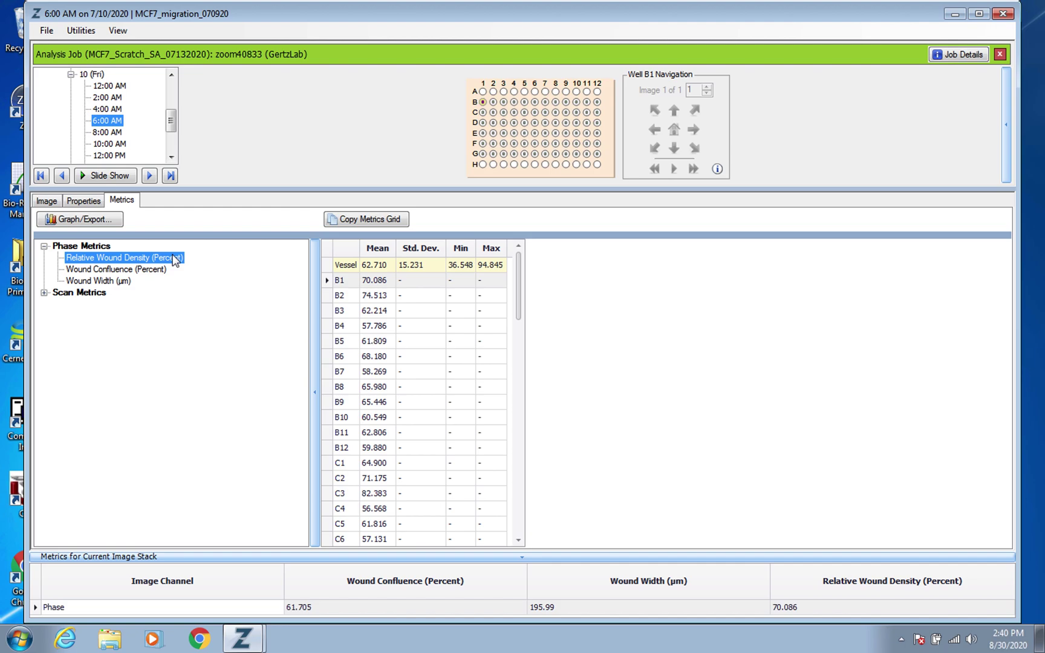
# Check per-well Wound Confluence (Percent), then show Relative Wound Density (Percent) values
pyautogui.click(306, 330)
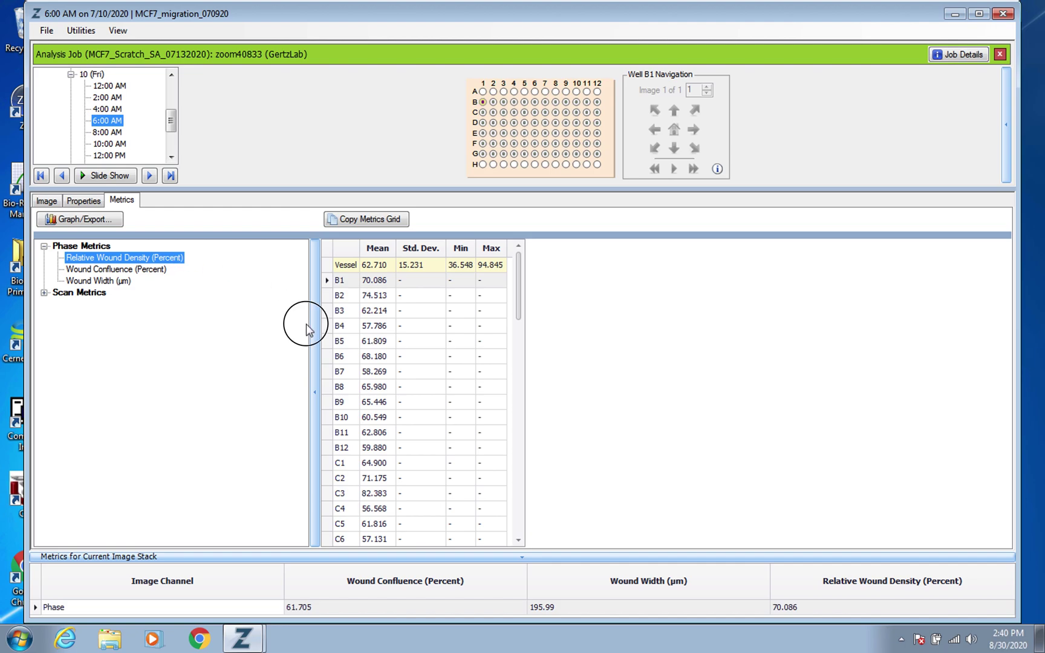
pyautogui.click(106, 270)
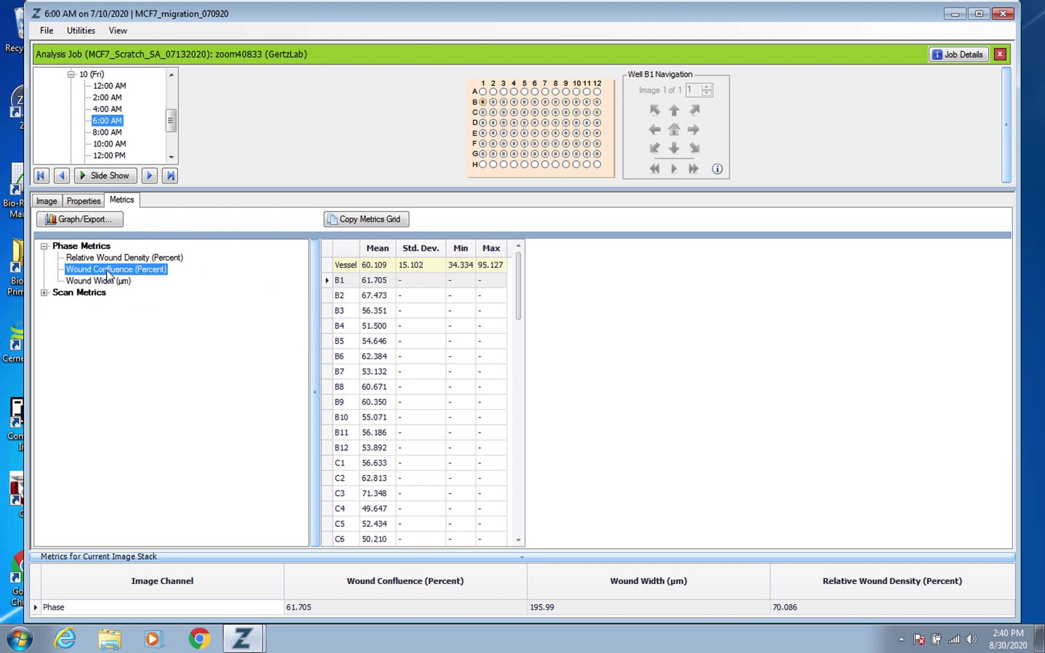
pyautogui.click(149, 259)
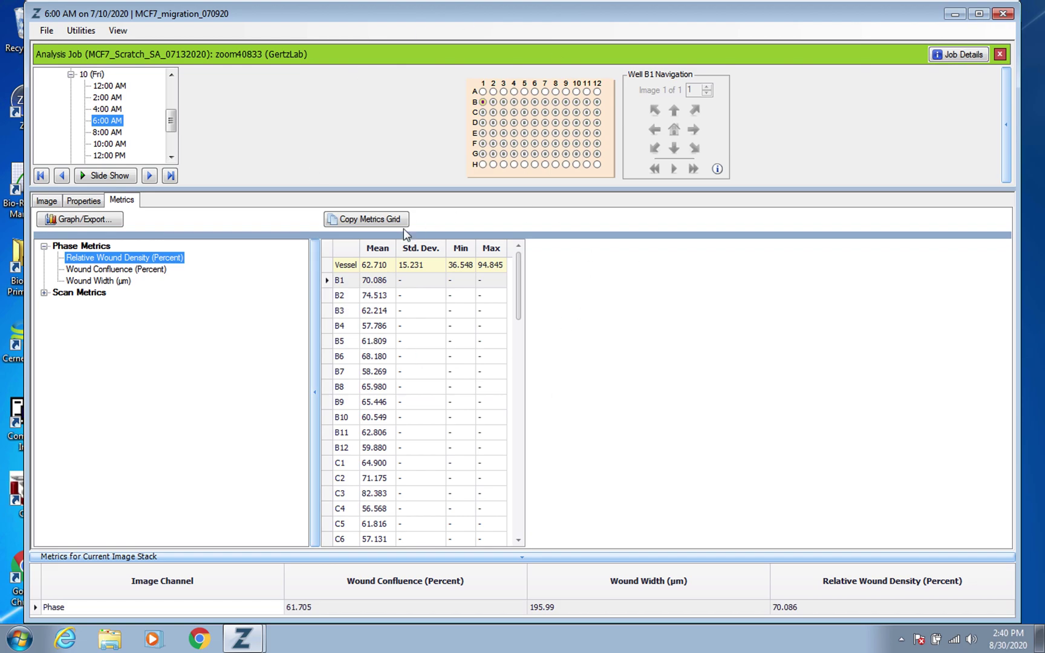
pyautogui.moveTo(171, 120); pyautogui.dragTo(170, 84)
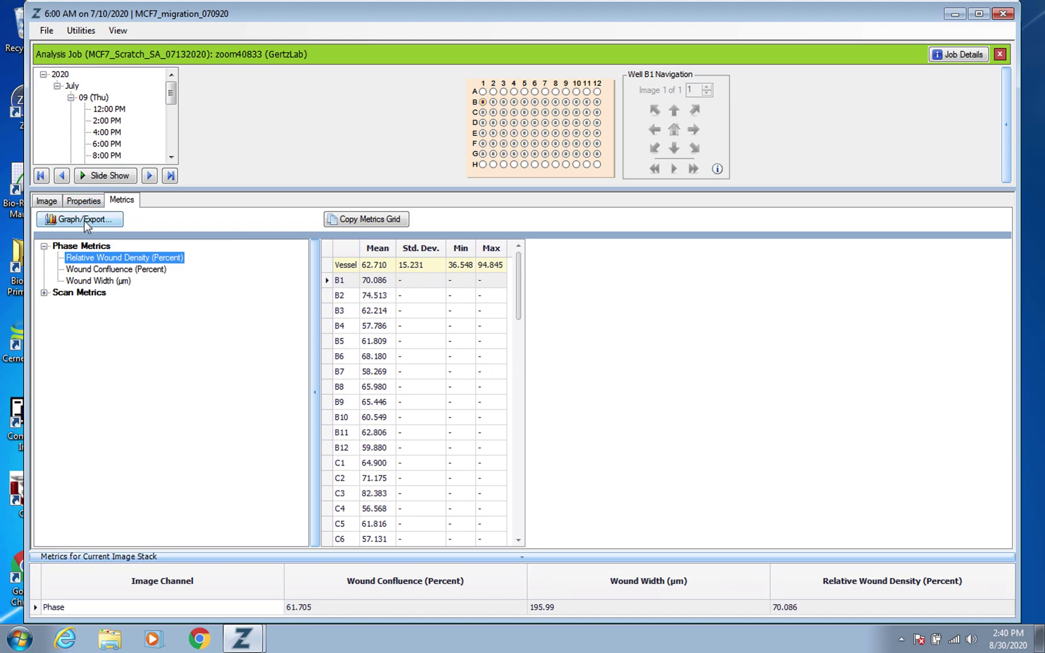
pyautogui.click(101, 219)
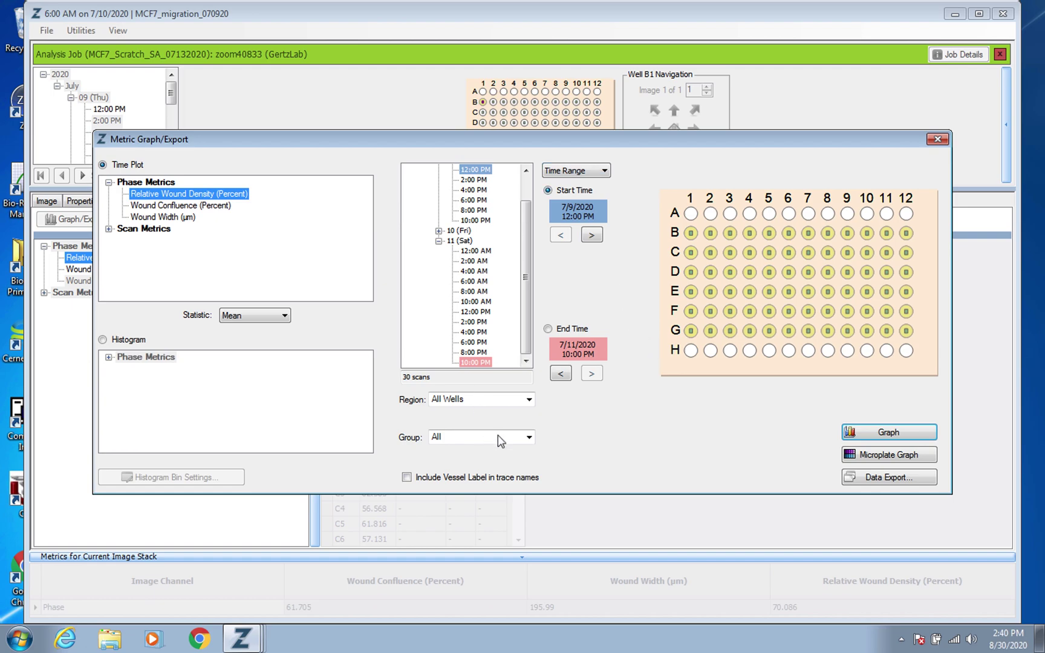
# Export Relative Wound Density data for all wells with Group set to None
pyautogui.click(513, 437)
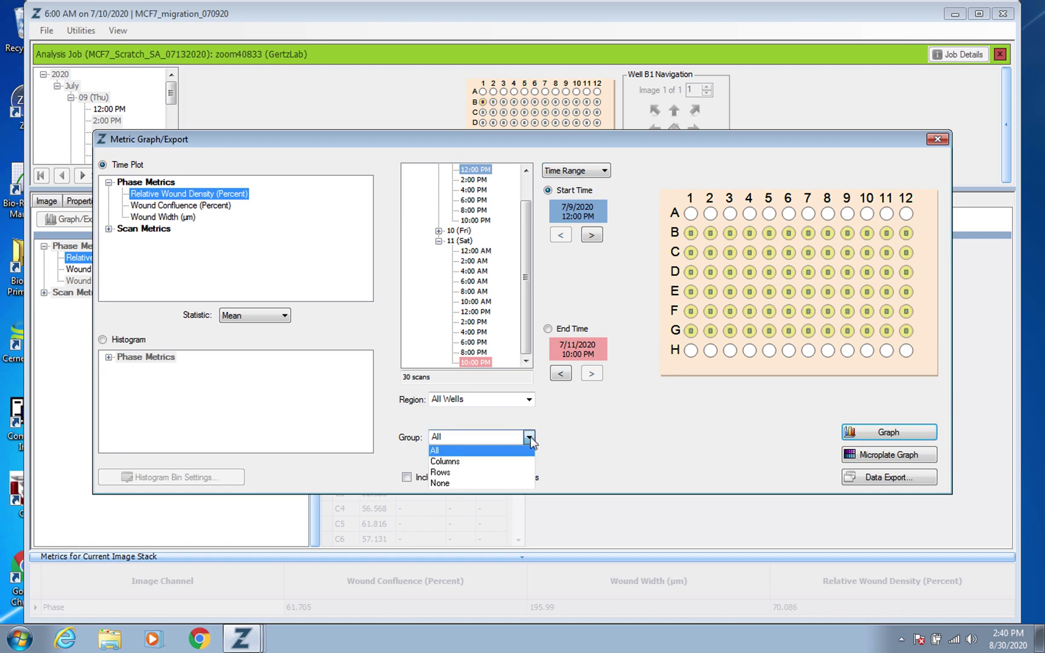
pyautogui.click(482, 485)
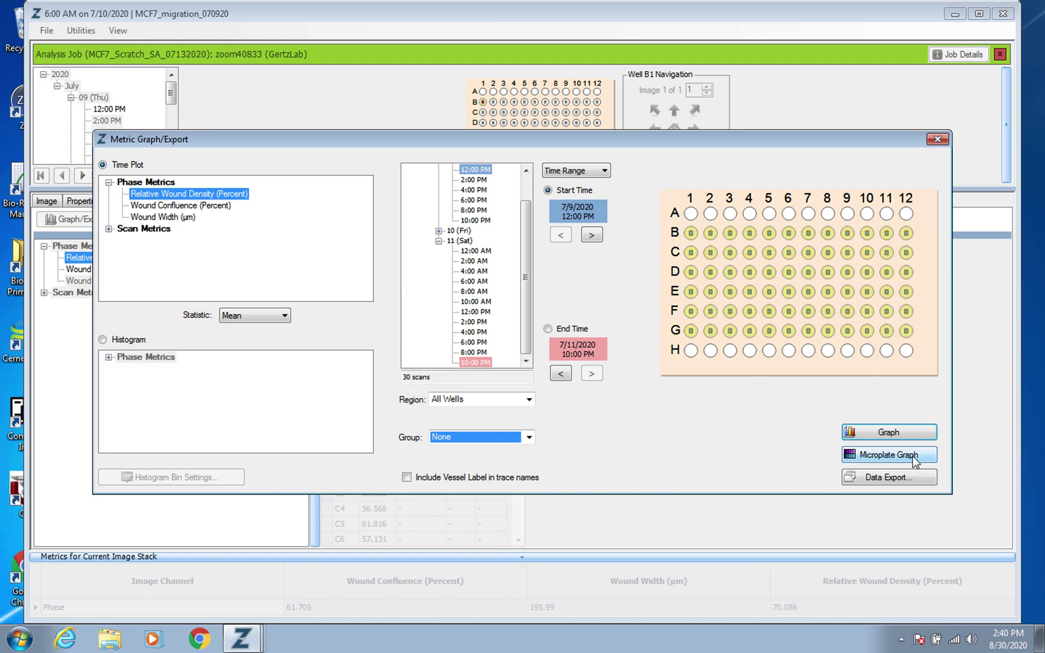
pyautogui.click(879, 479)
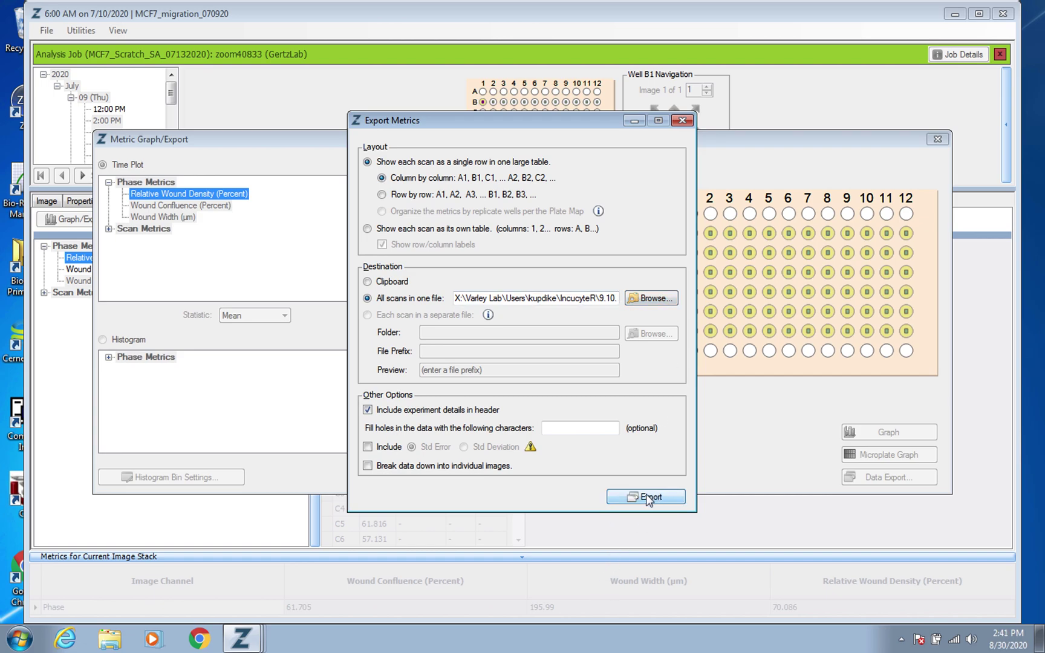
pyautogui.click(683, 121)
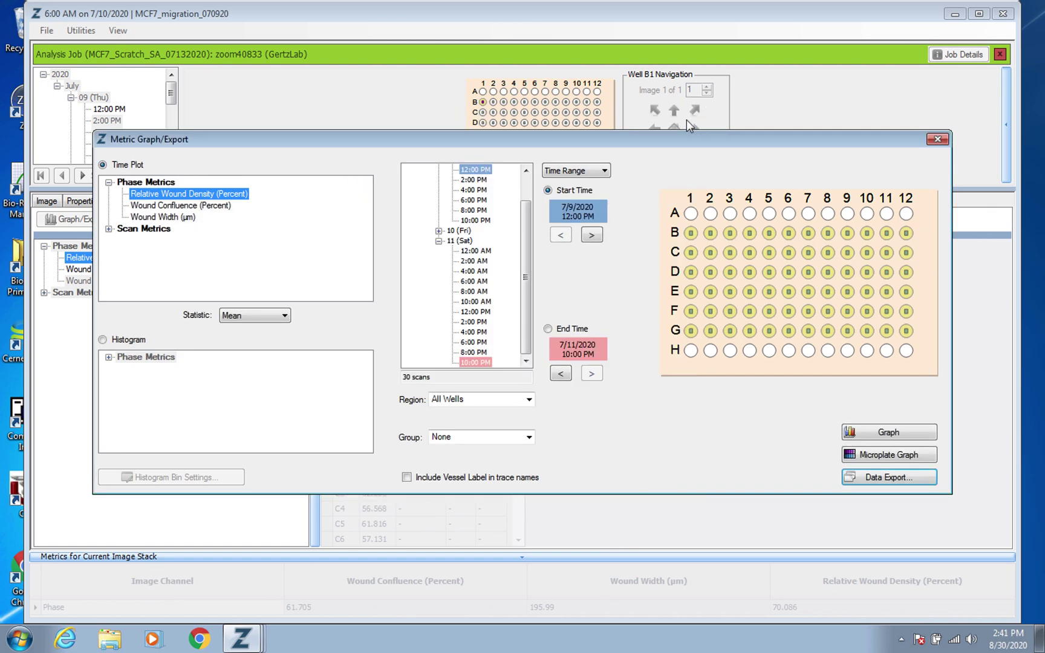
# Close the export dialog, the scratch wound analysis job, and the MCF7_migration_070920 vessel
pyautogui.click(937, 142)
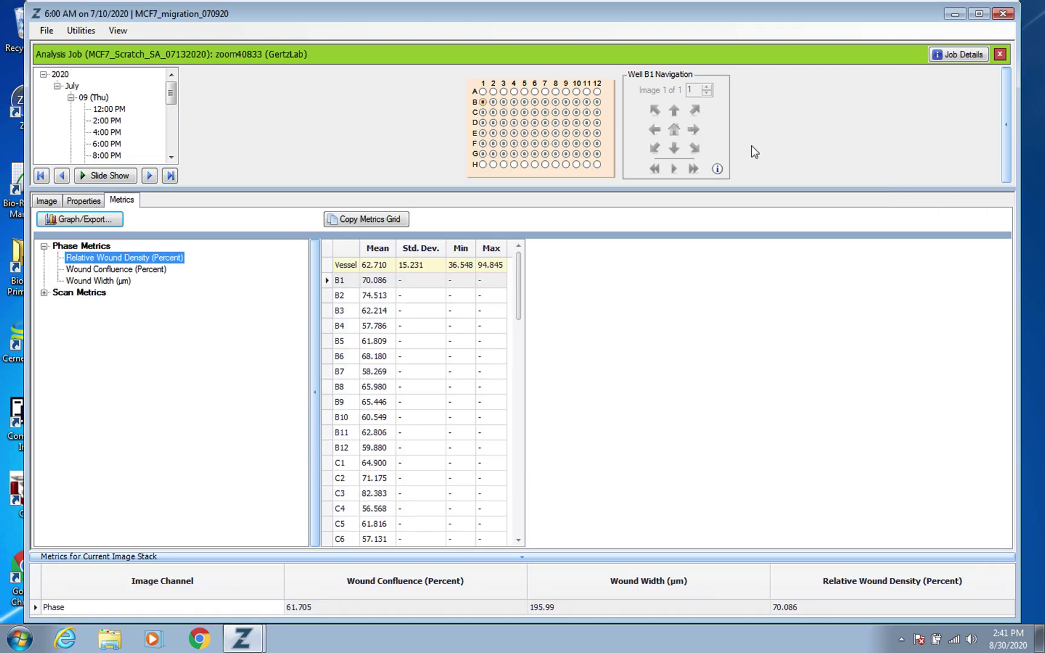
pyautogui.click(1000, 54)
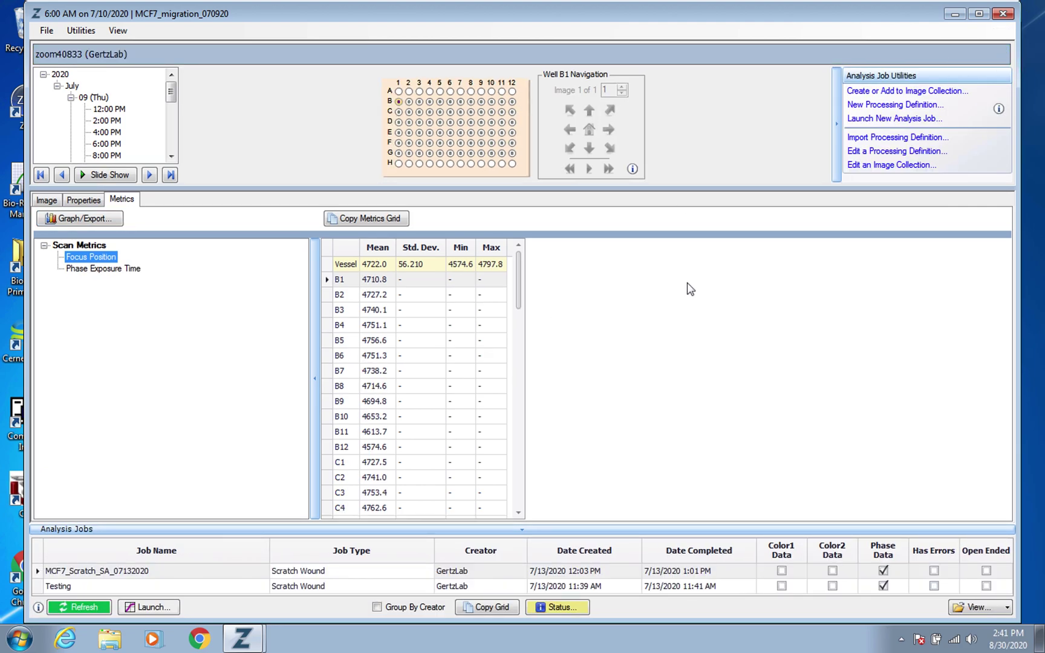
pyautogui.click(1003, 14)
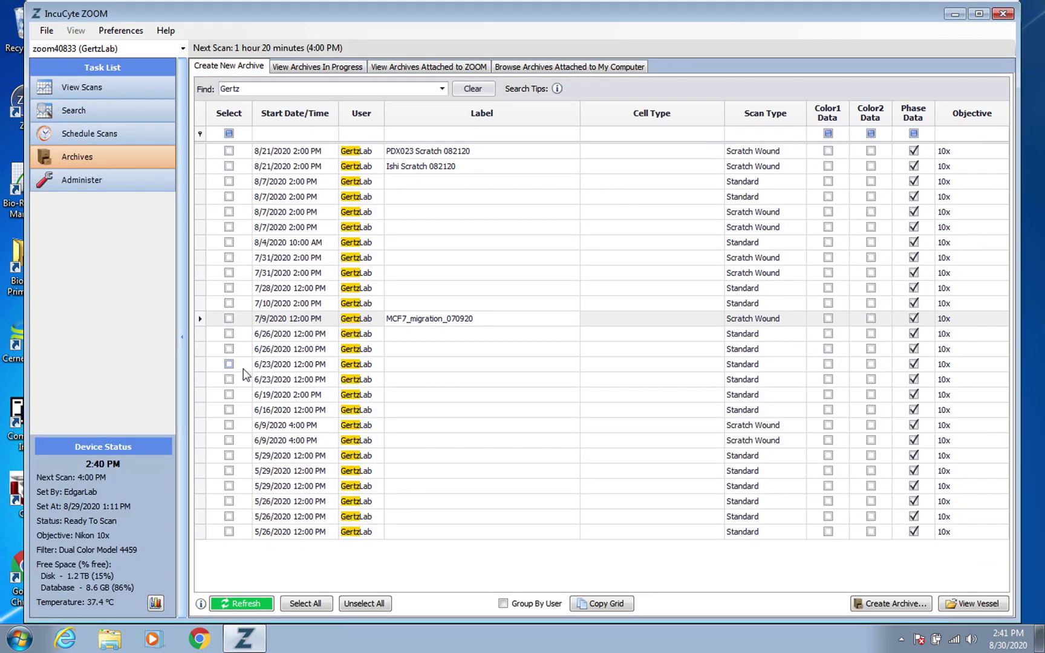